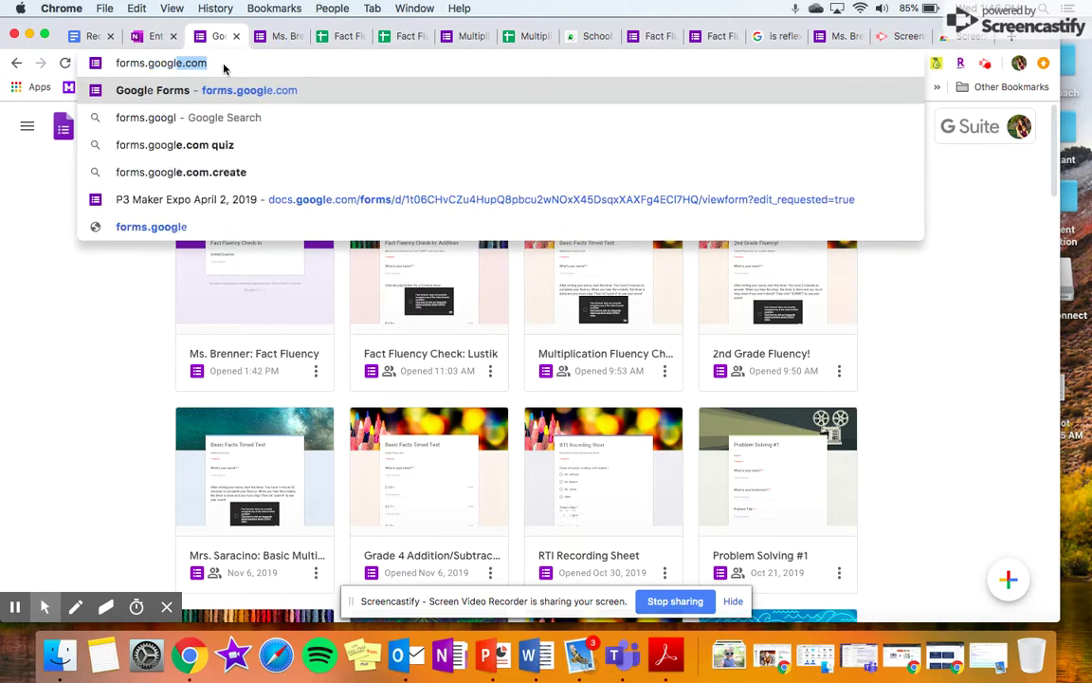
Open forms.google.com and create a new blank form
key("Return")
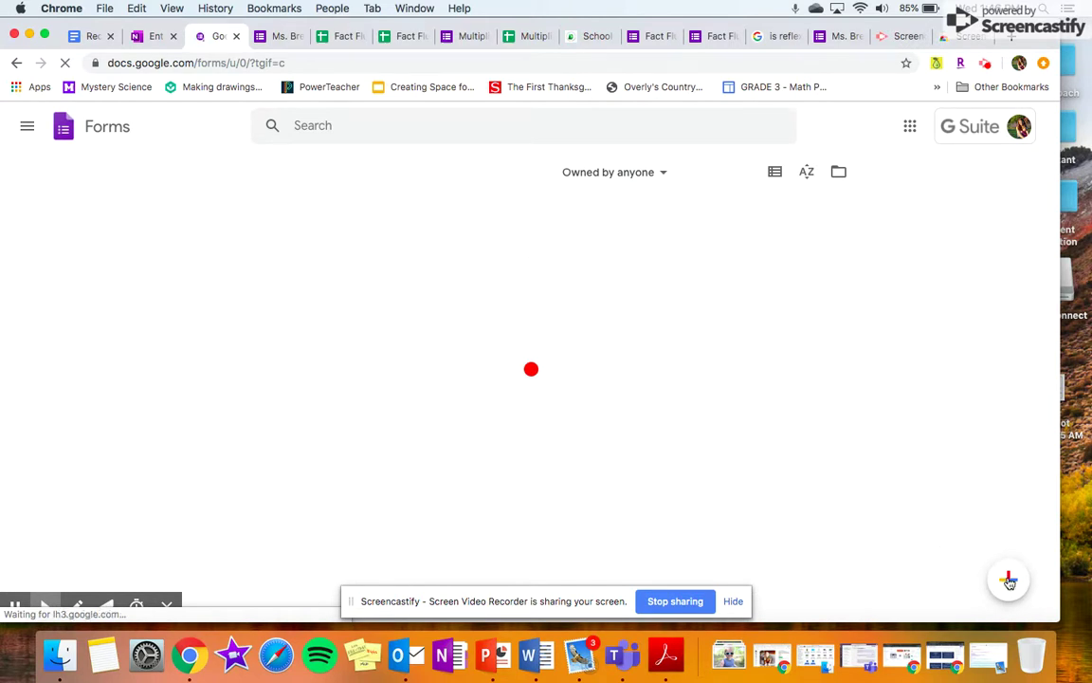
mouse_move(1011, 582)
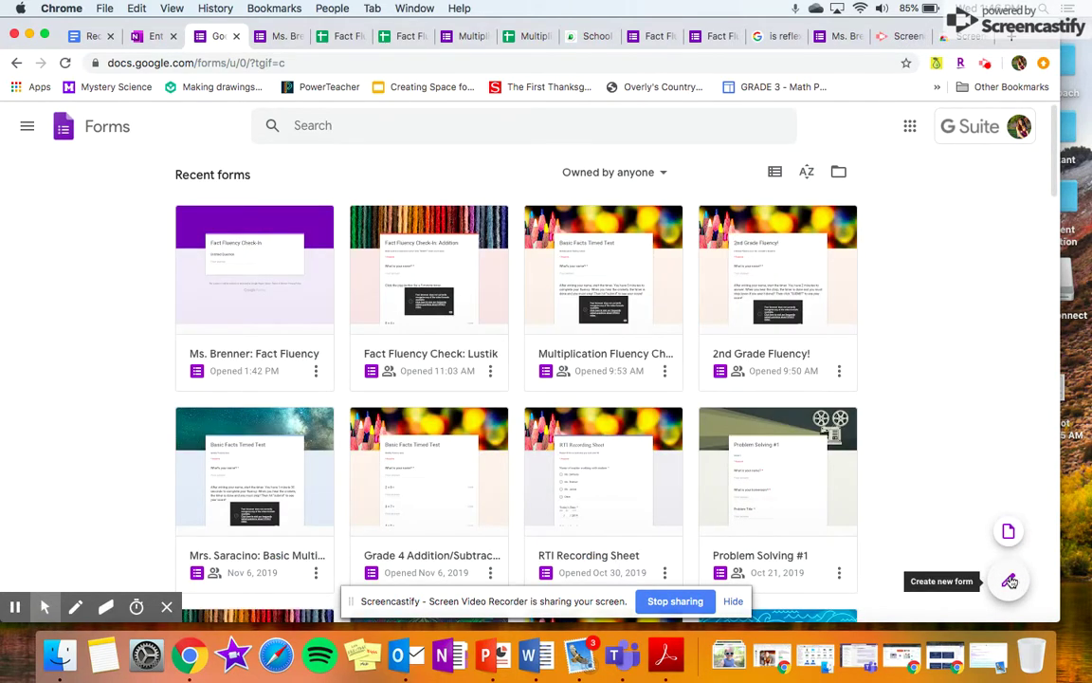
left_click(1010, 581)
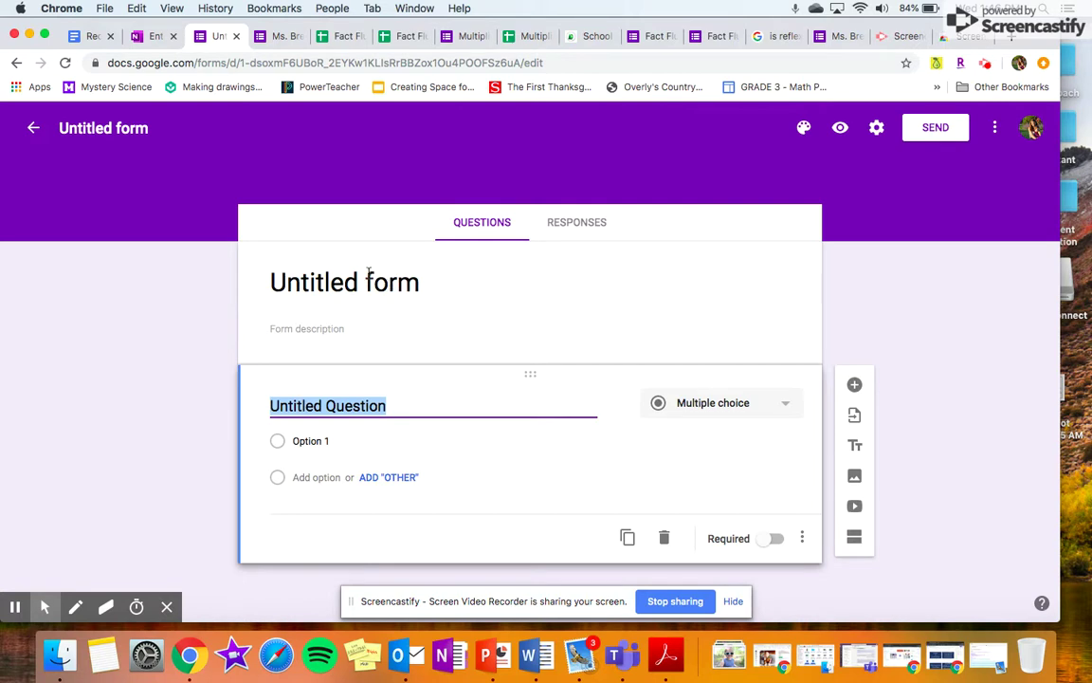
left_click(390, 276)
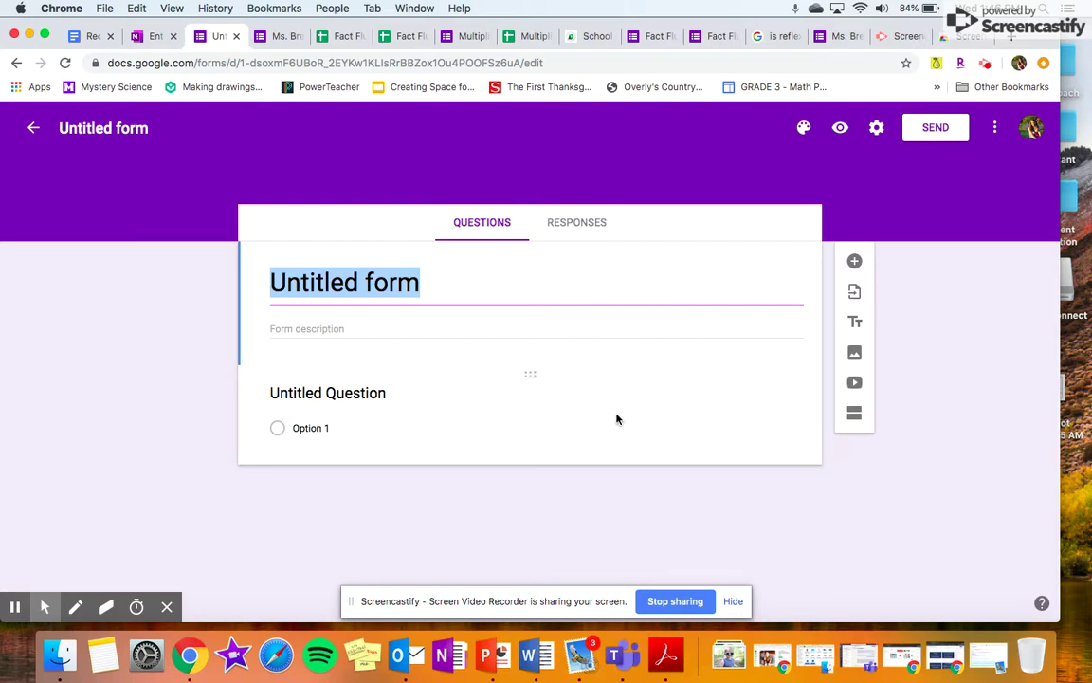
In the form settings, remove the restriction to users in the organization, make the form a quiz, and save
left_click(878, 131)
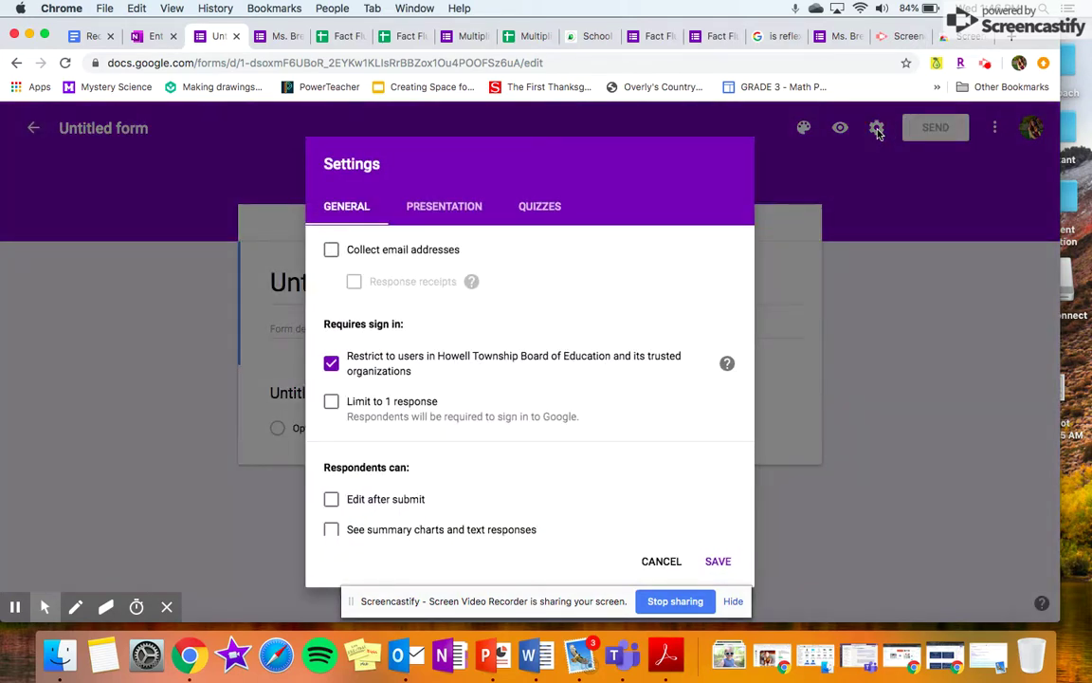
left_click(330, 369)
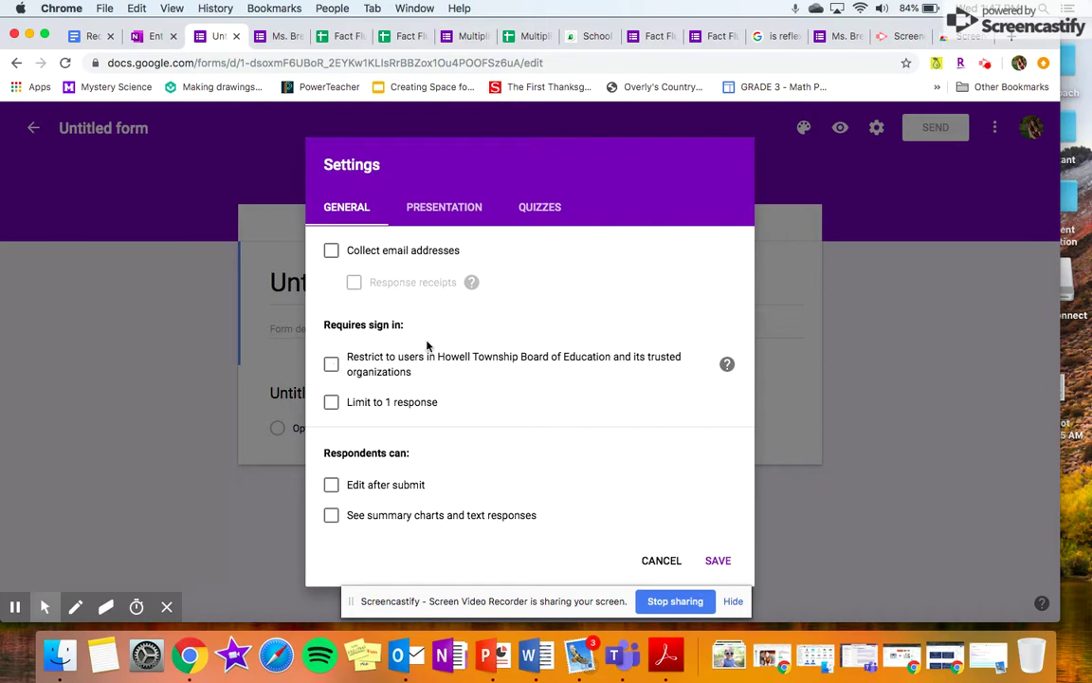
left_click(534, 211)
left_click(343, 251)
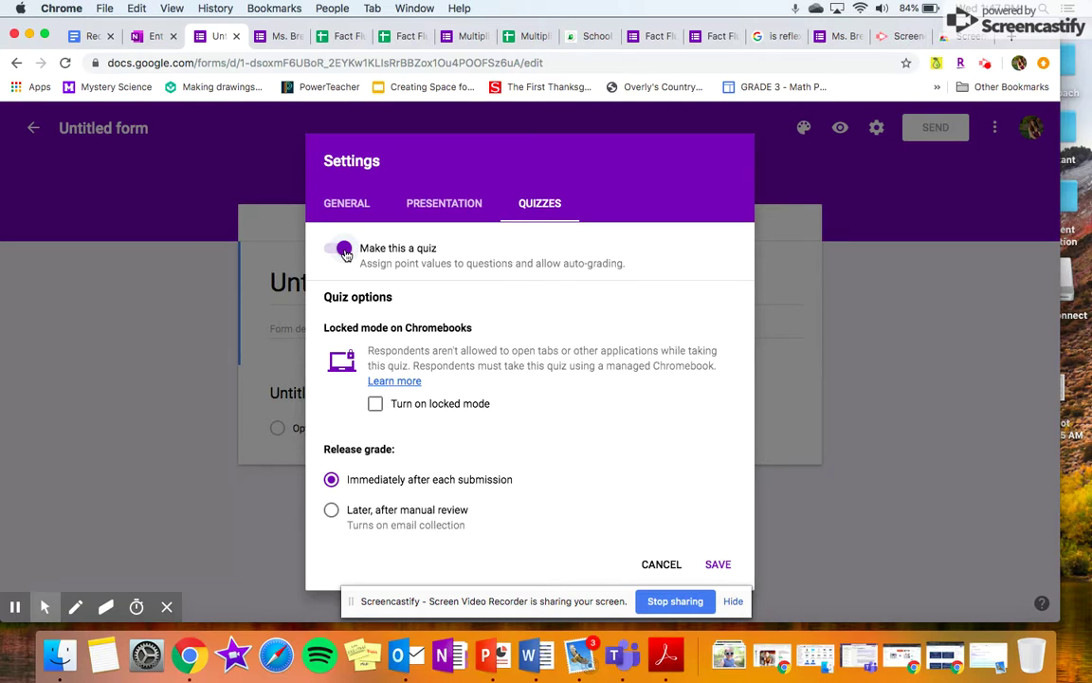
left_click(720, 569)
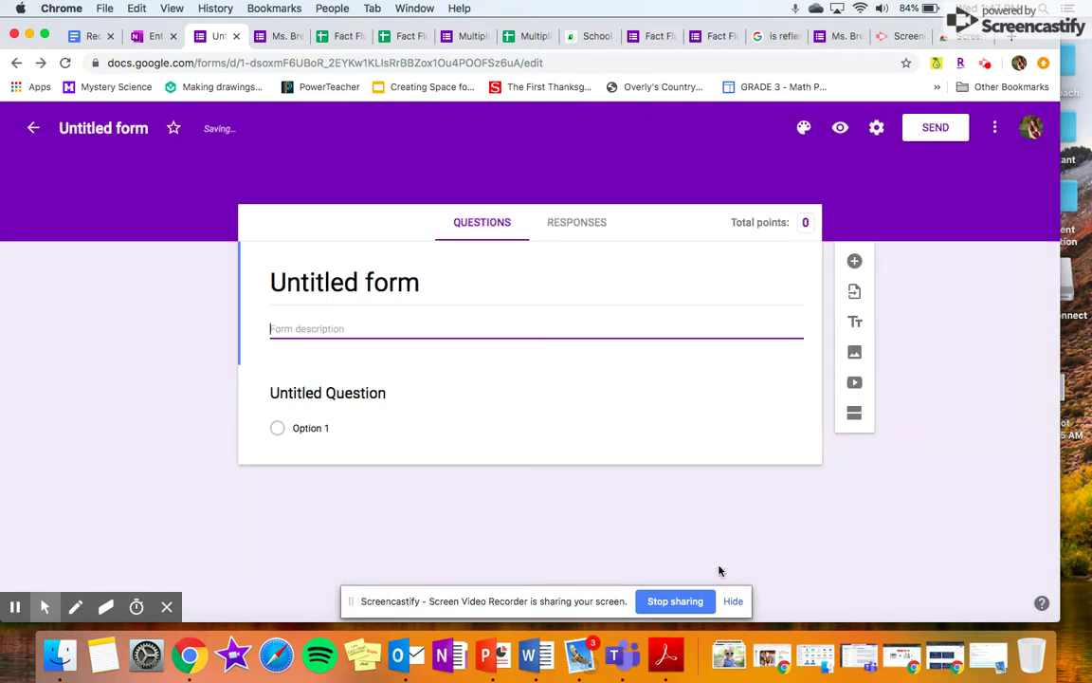
Title the form "Fluency Quiz: Addition to 20" and apply the same title as the form's file name
left_click(379, 284)
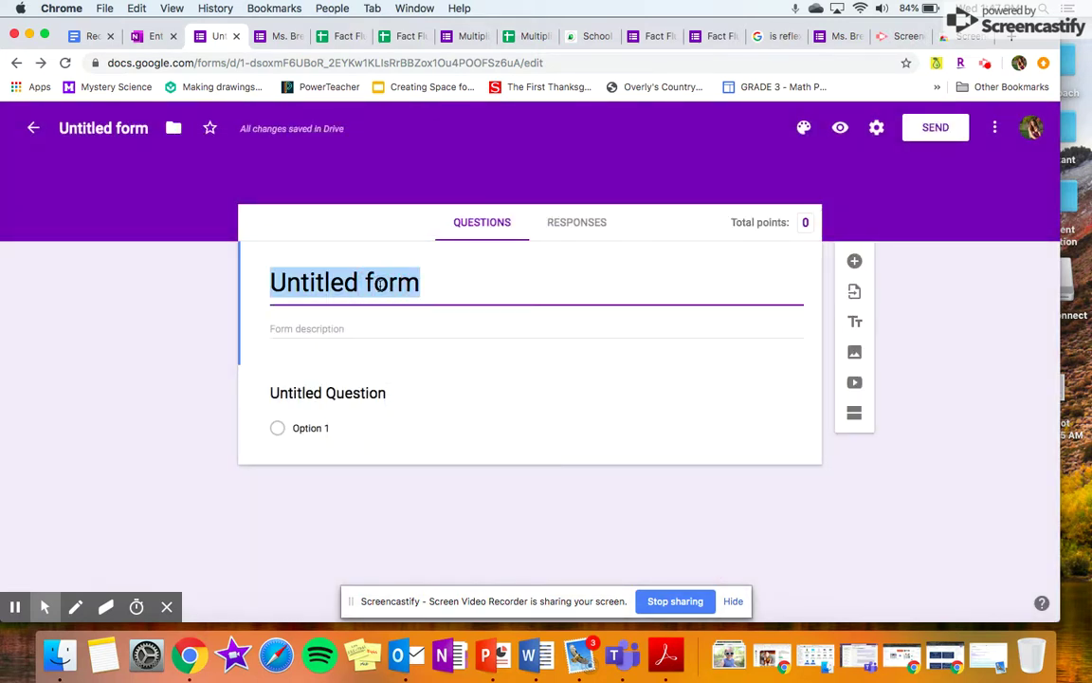
type("Fluency Quiz:")
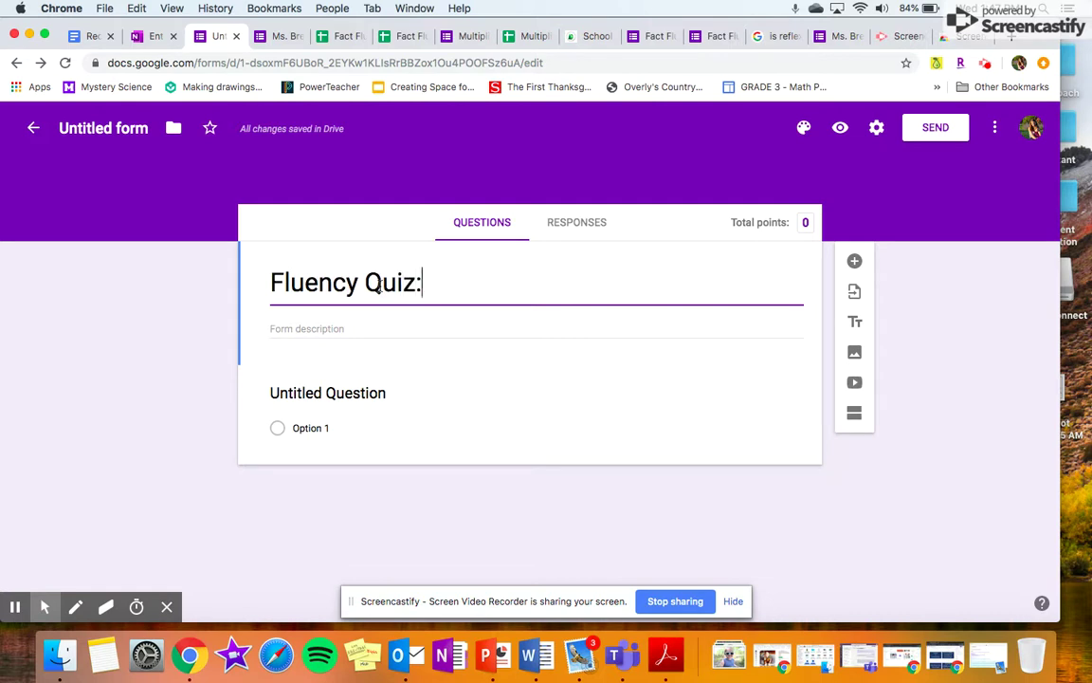
type(" Addition to 20")
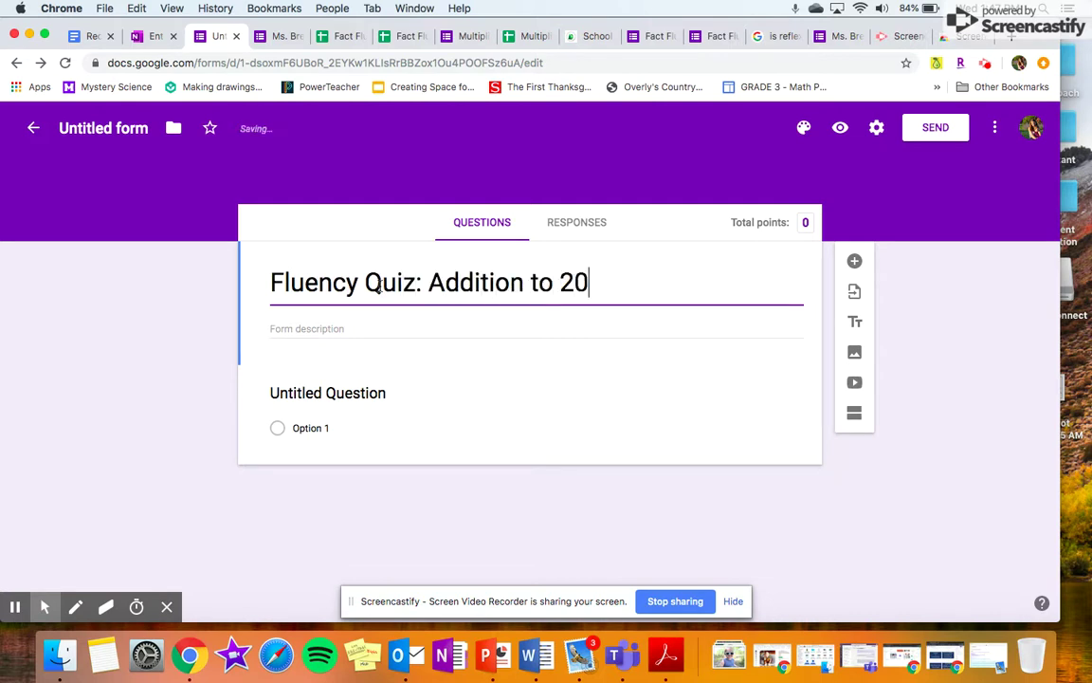
left_click(301, 330)
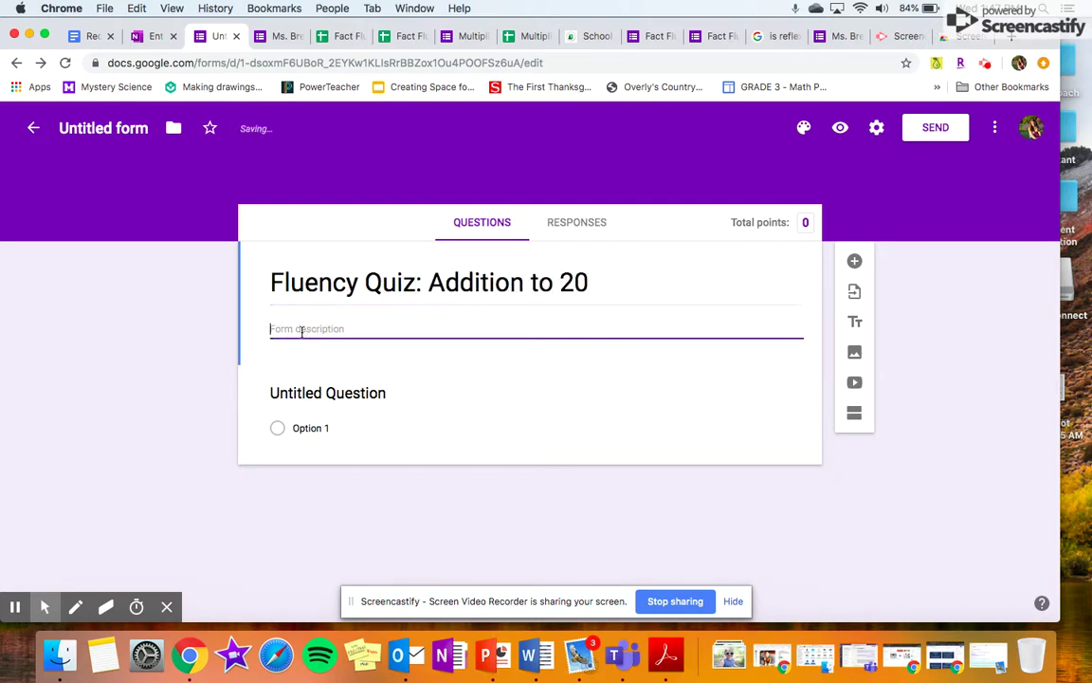
left_click(92, 128)
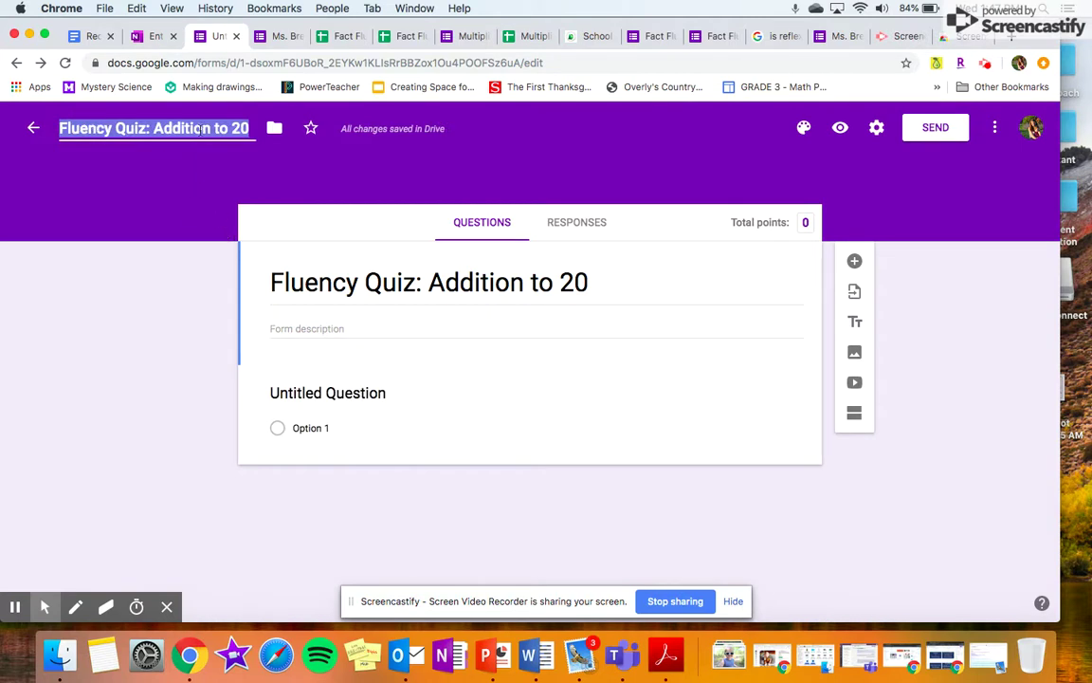
left_click(293, 329)
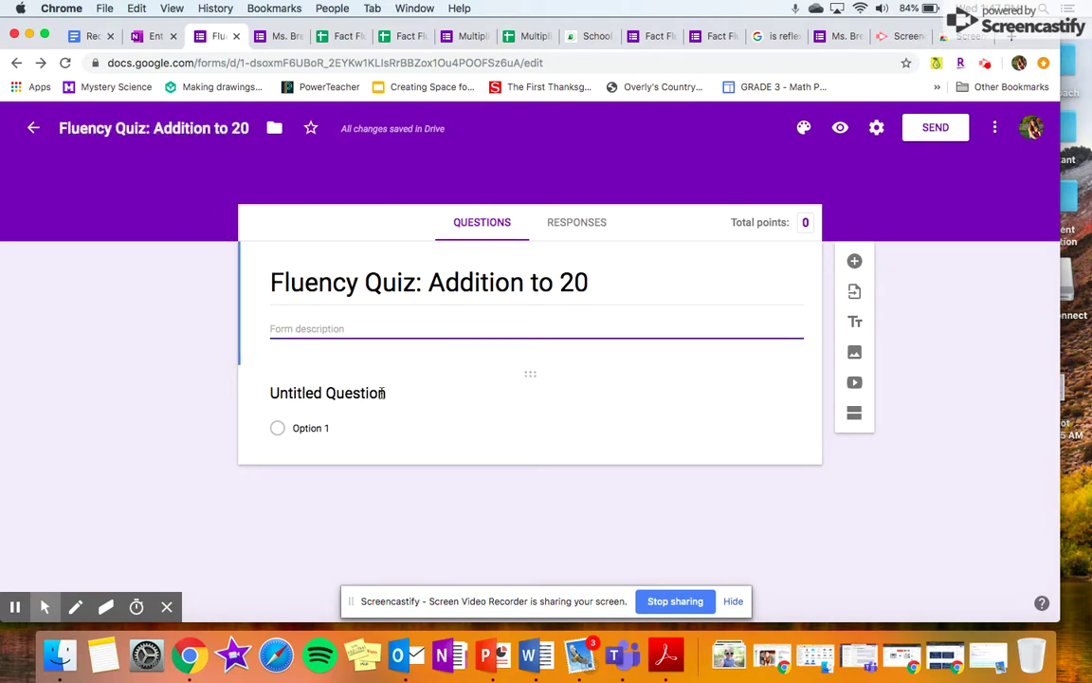
Change the untitled question to "4 + 7" and set its type to Short answer
left_click(352, 395)
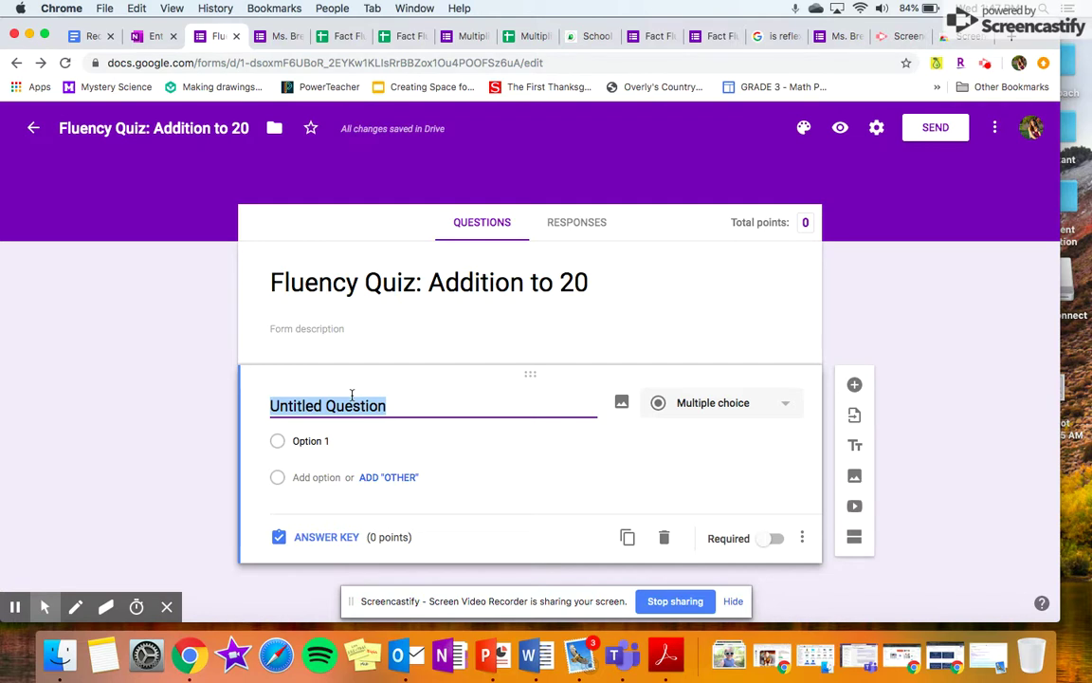
type("4 + 7")
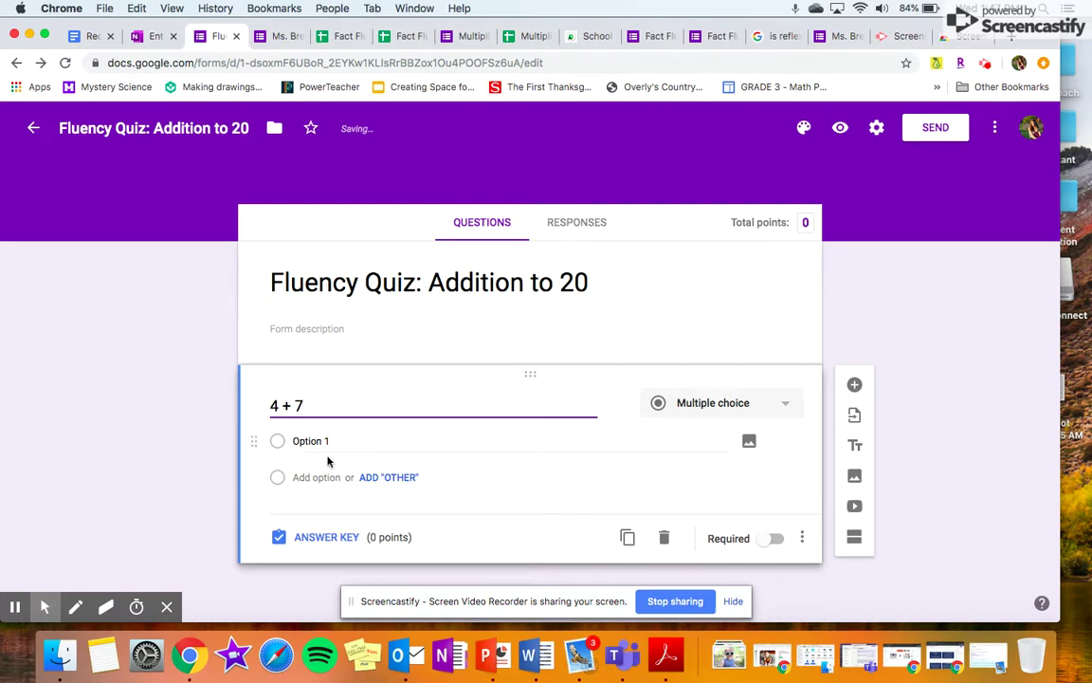
left_click(700, 405)
left_click(713, 218)
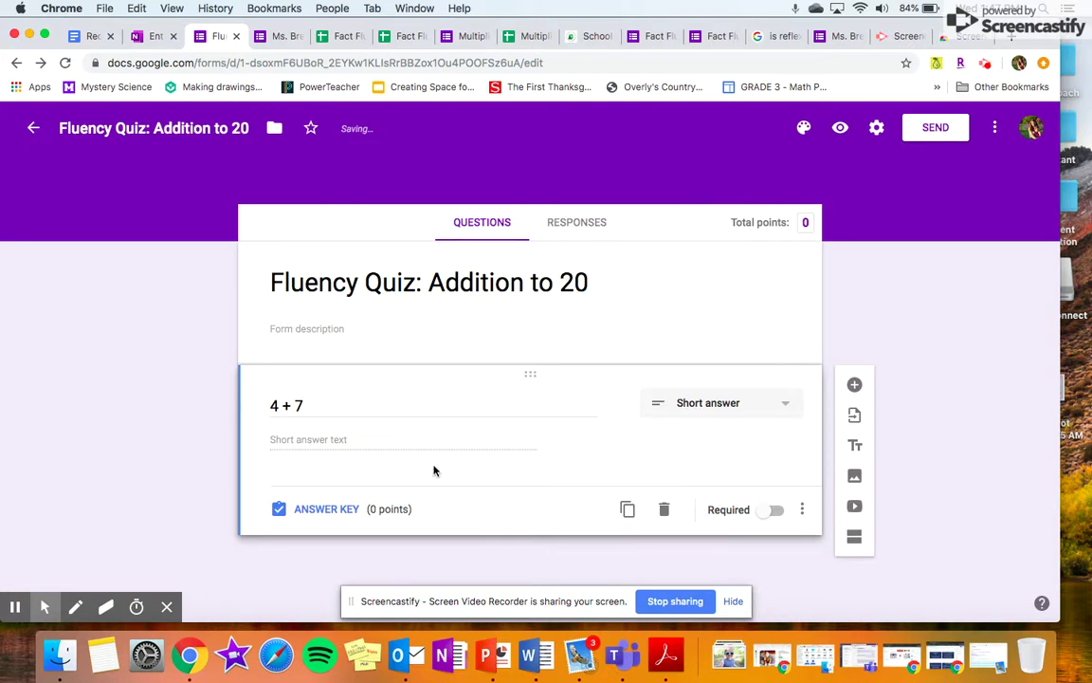
Set the answer key for "4 + 7" to 11, mark all other answers incorrect, and assign 1 point
left_click(327, 510)
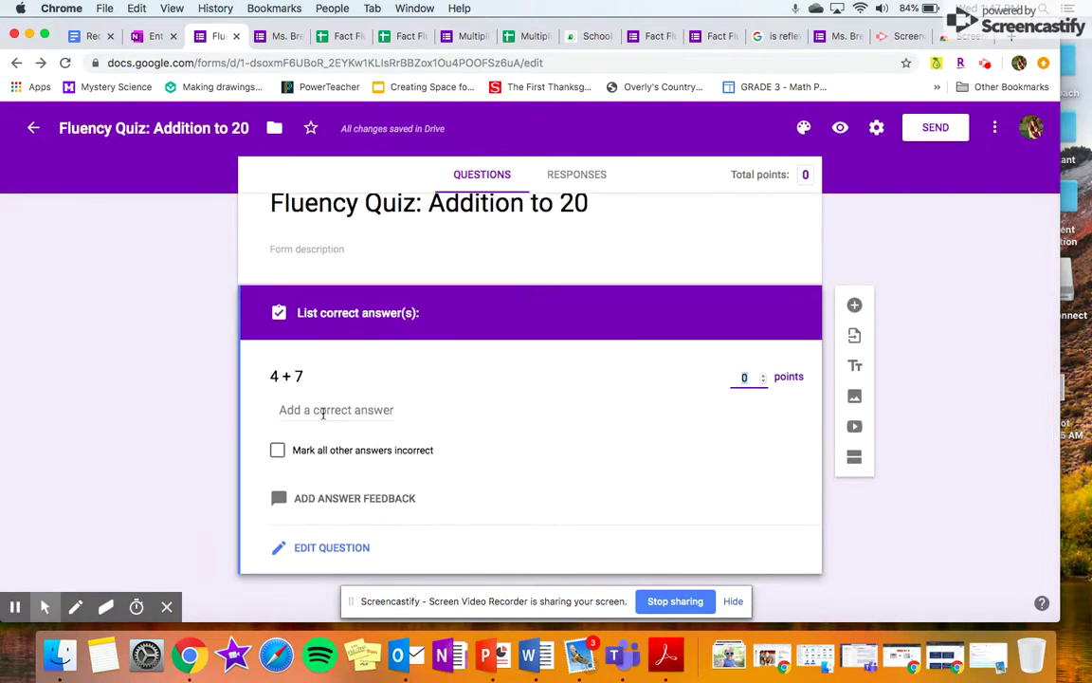
left_click(295, 410)
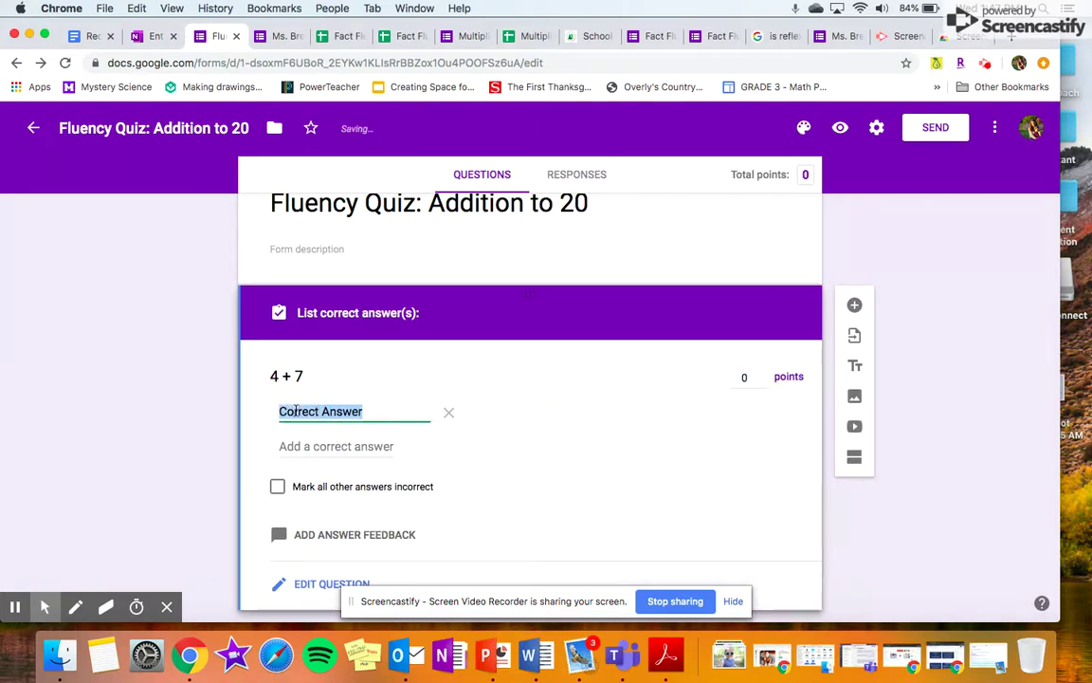
type("11")
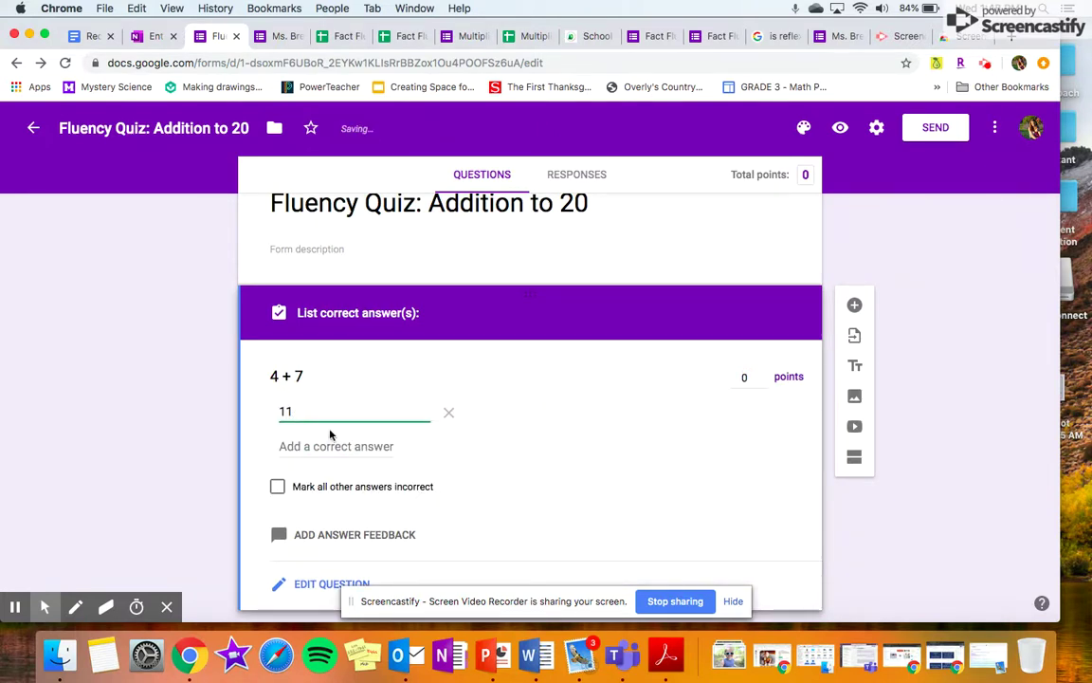
left_click(277, 486)
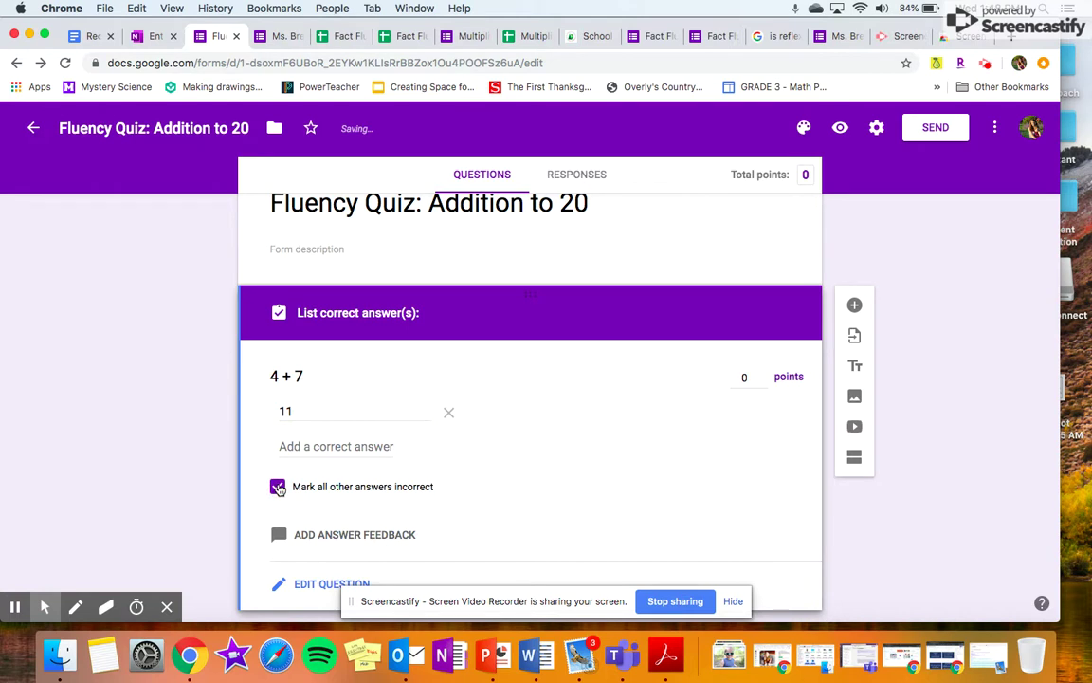
left_click(750, 373)
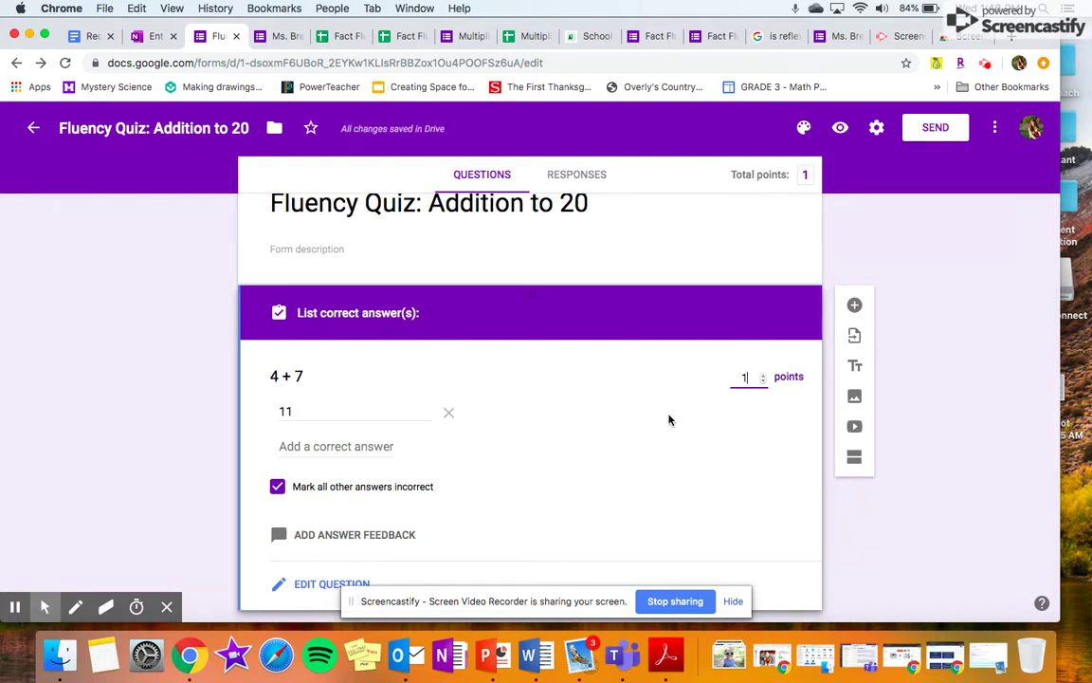
left_click(739, 377)
scroll(434, 466, "down", 1)
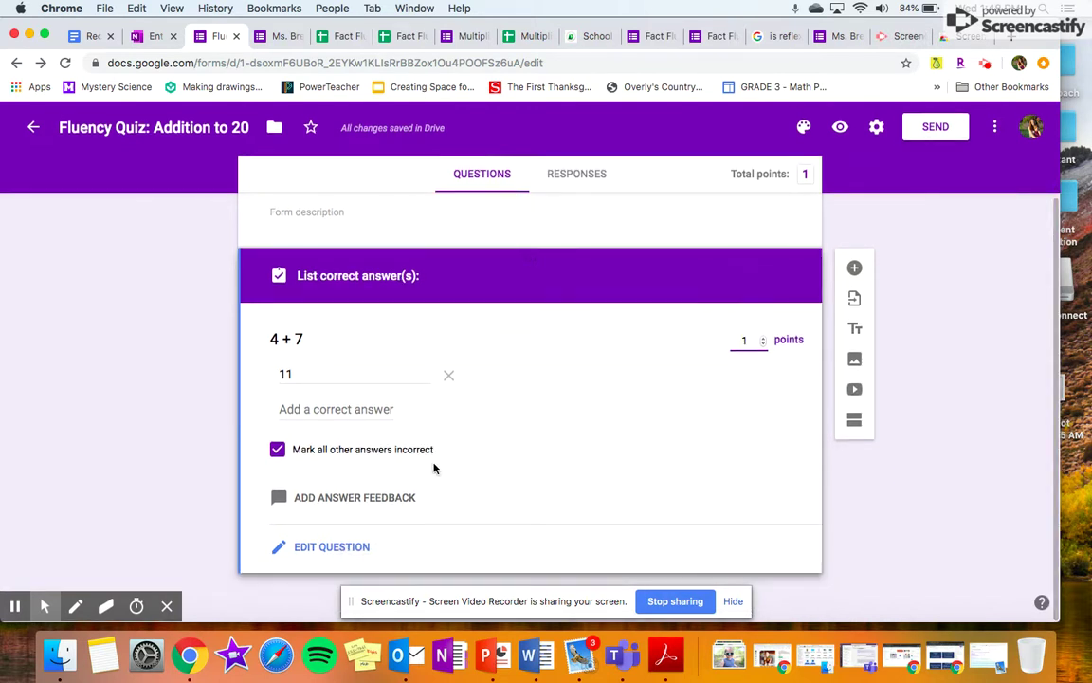
left_click(466, 226)
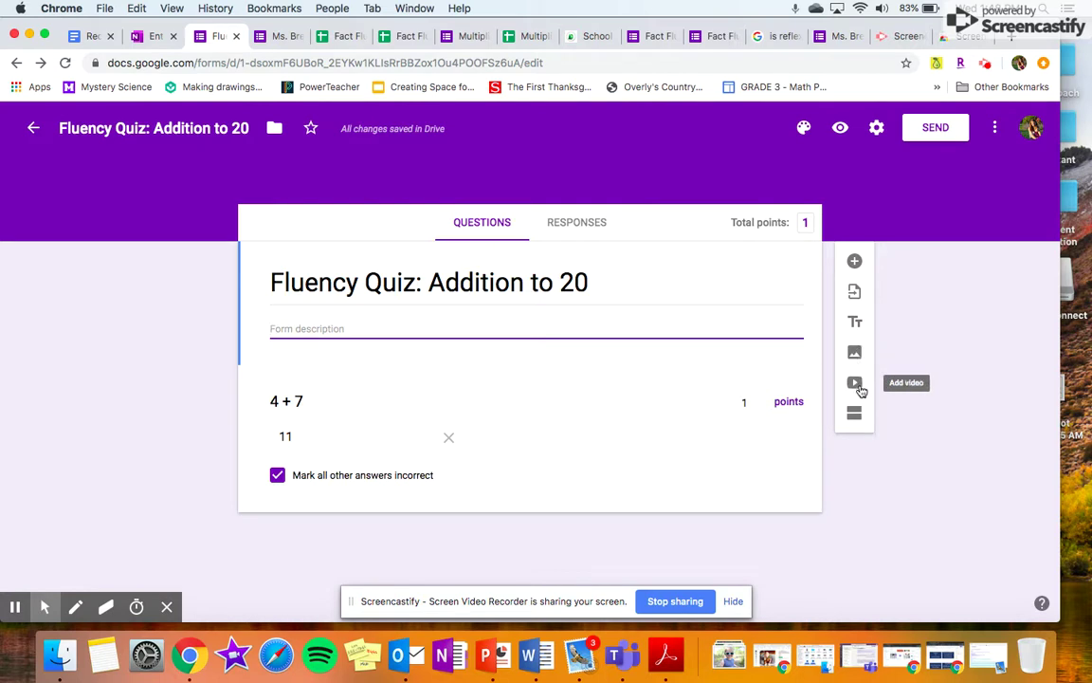
Add a new Short answer question with the text "9 + 9"
left_click(854, 263)
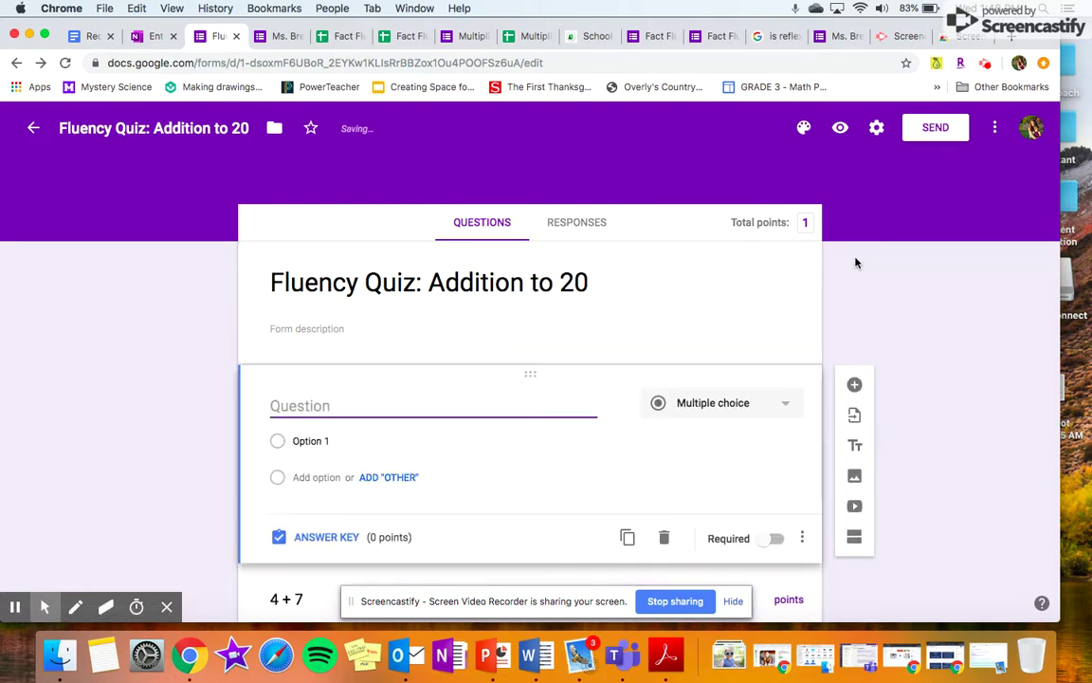
left_click(701, 409)
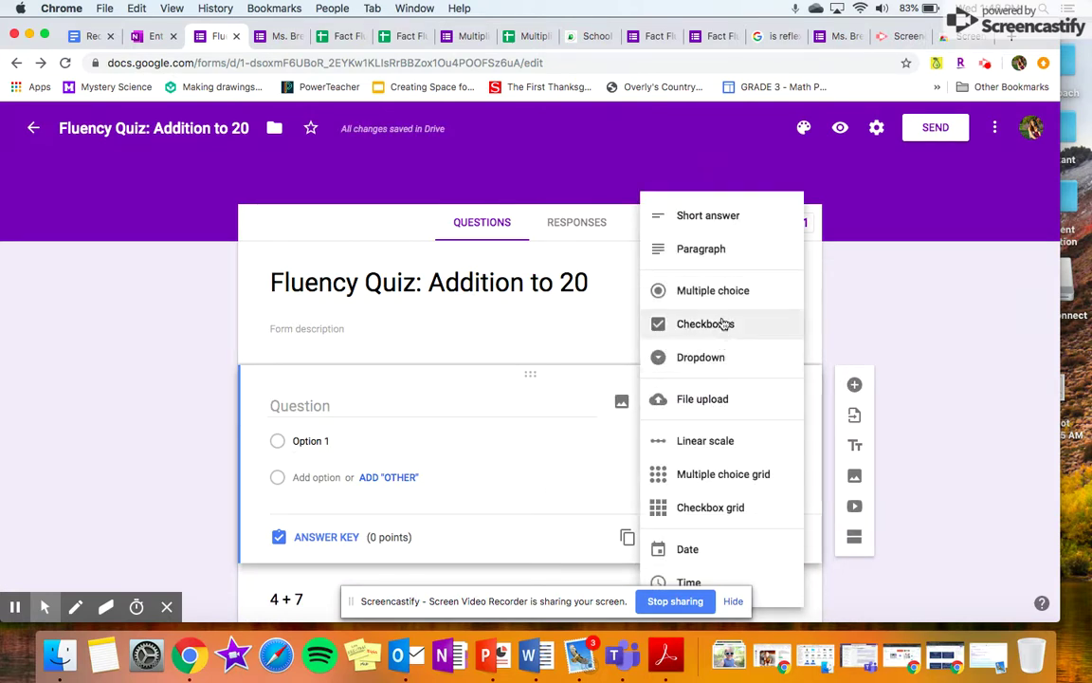
left_click(717, 218)
left_click(324, 403)
type("9 + 9")
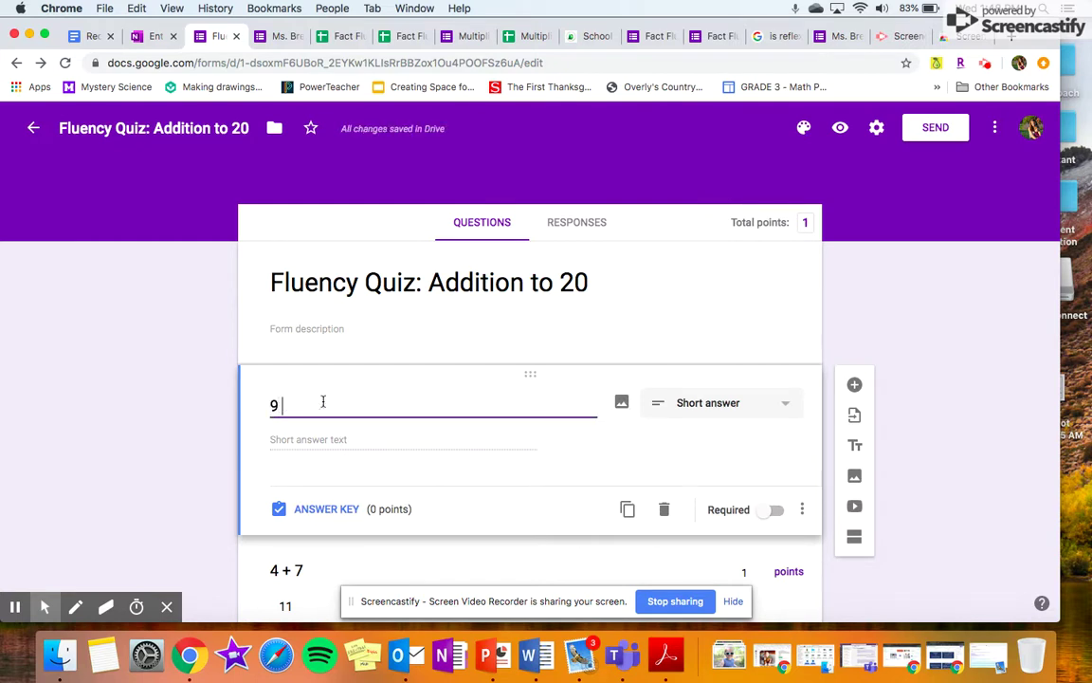
left_click(326, 440)
Set the answer key for "9 + 9" to 18, mark all other answers incorrect, and assign 1 point
scroll(352, 521, "down", 2)
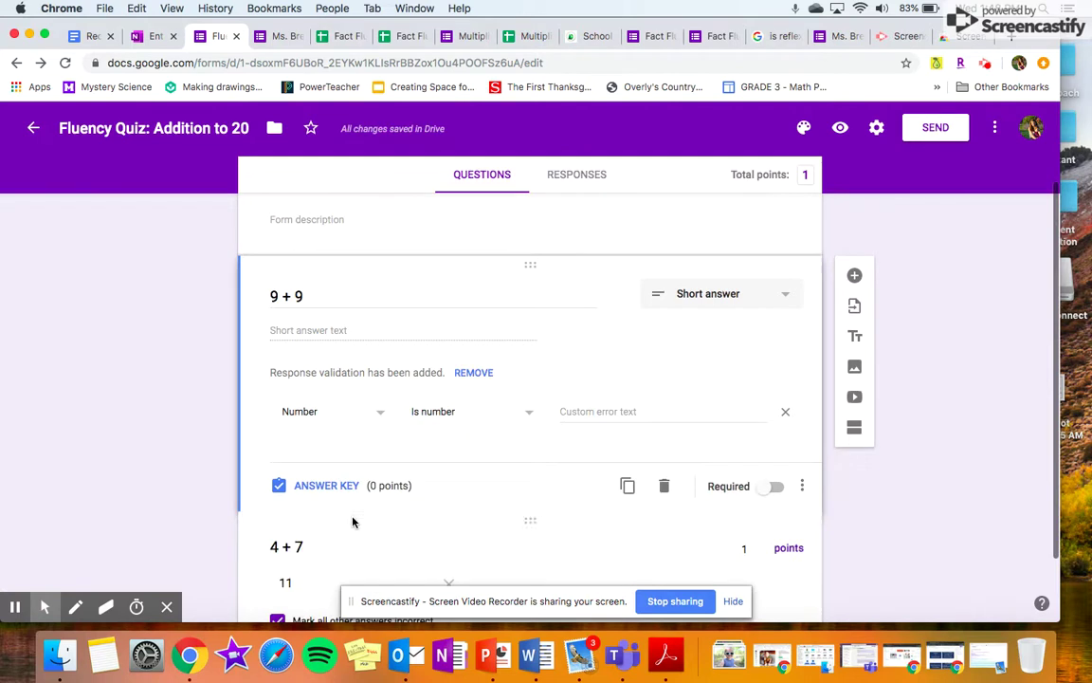
left_click(329, 493)
left_click(277, 420)
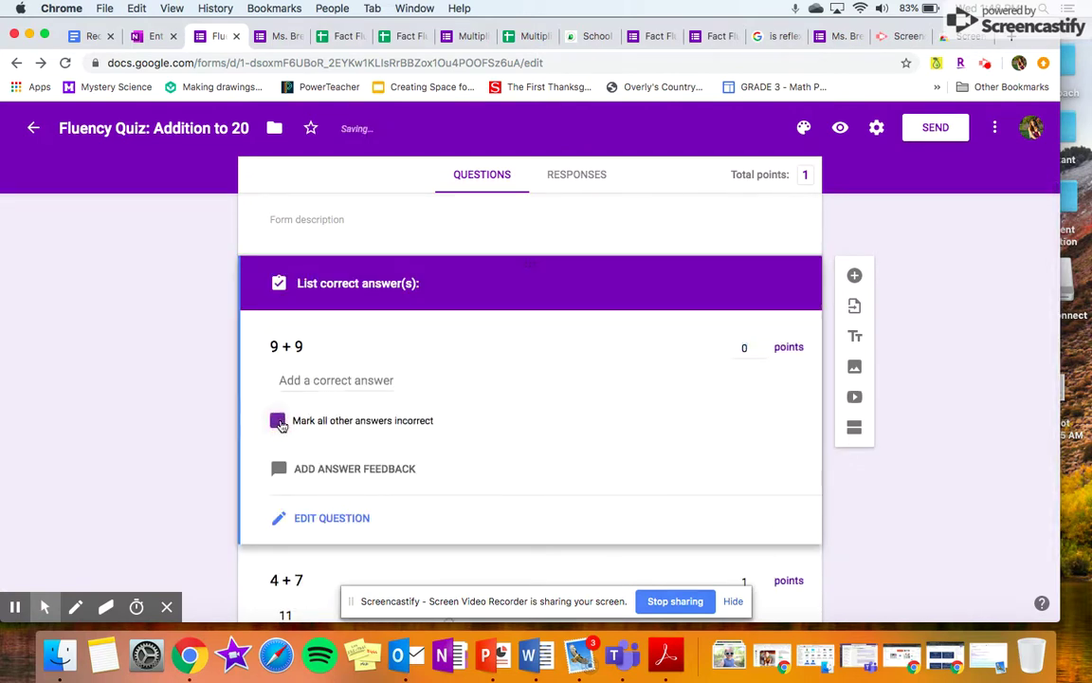
left_click(301, 380)
type("18")
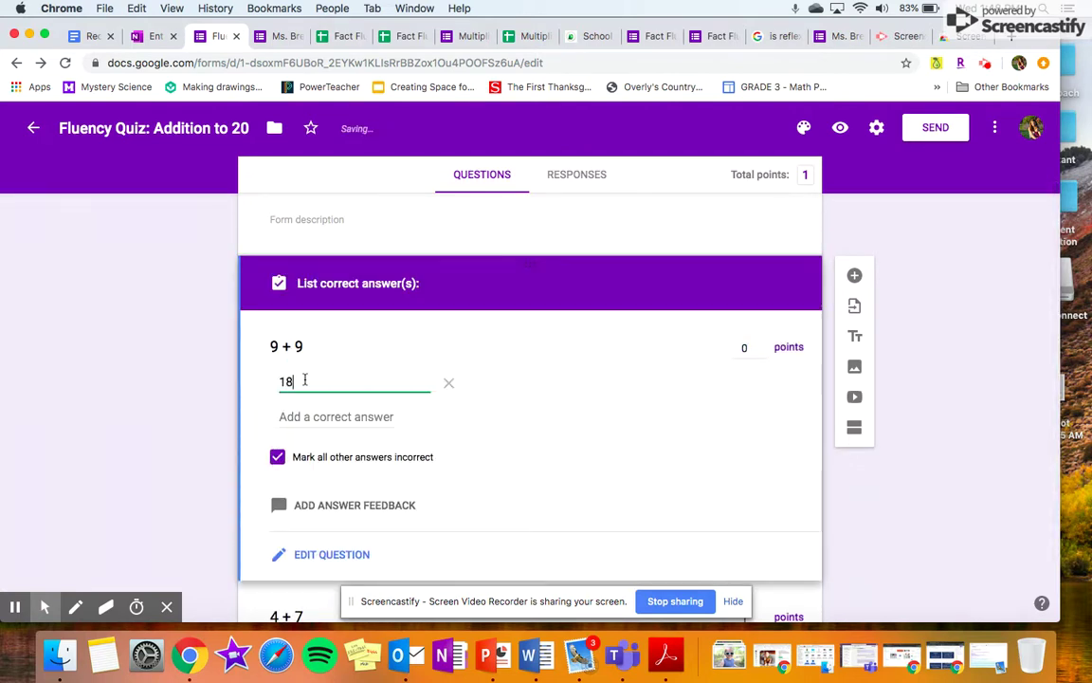
left_click(764, 347)
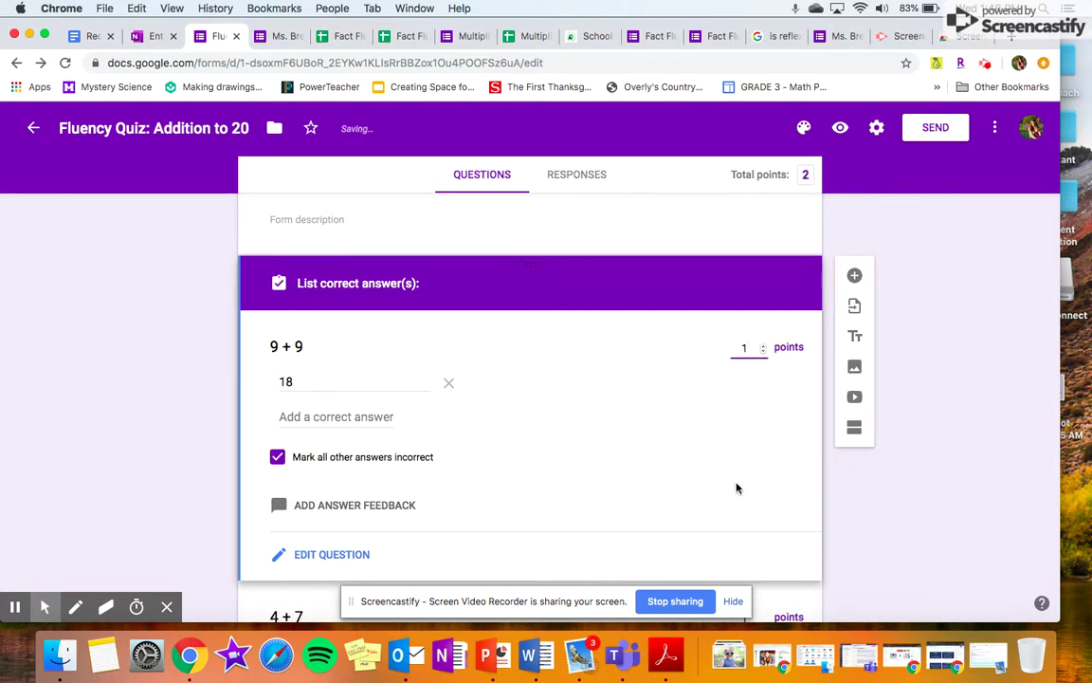
scroll(736, 486, "down", 3)
left_click(698, 503)
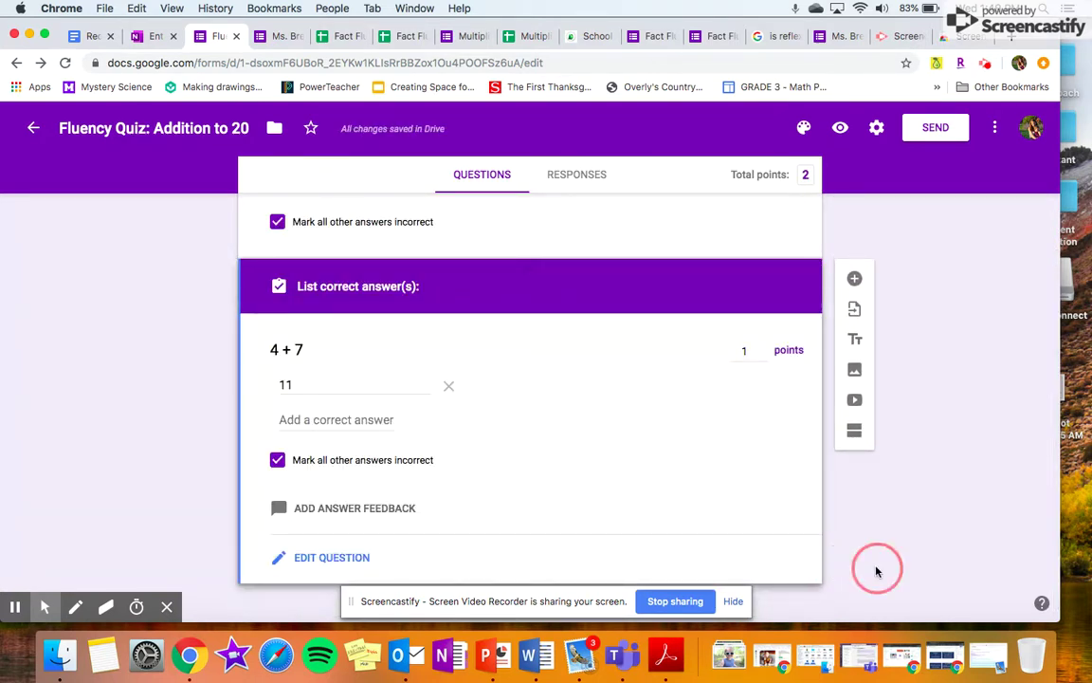
Look over both quiz questions and open the respondent preview of the form
scroll(729, 453, "up", 3)
scroll(729, 453, "down", 3)
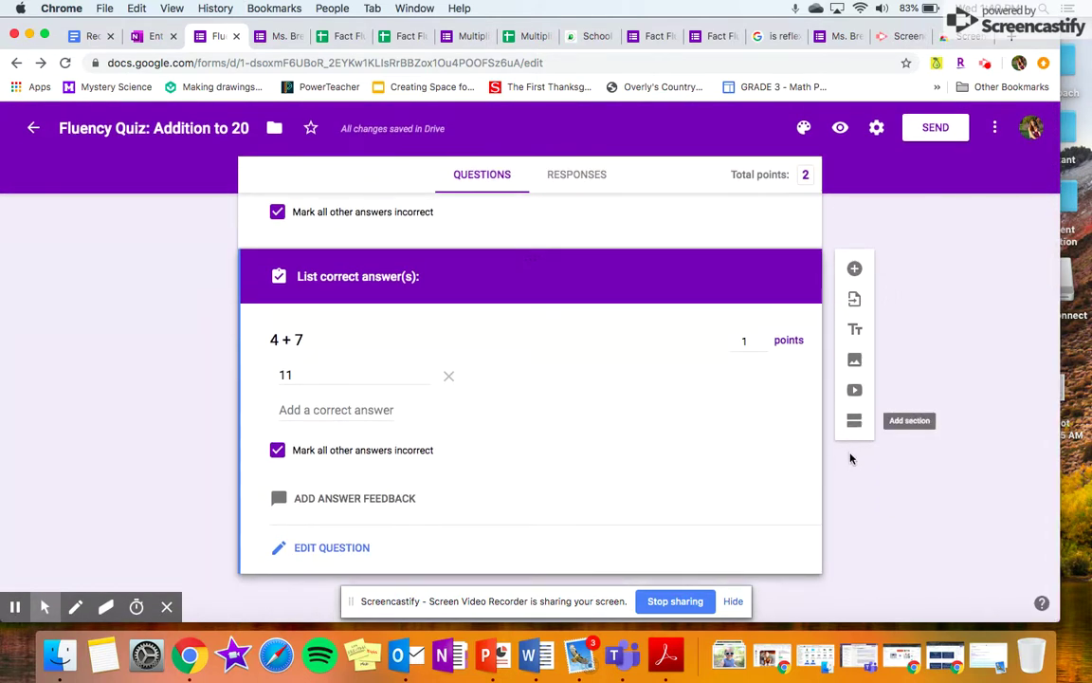
left_click(277, 594)
scroll(204, 493, "up", 5)
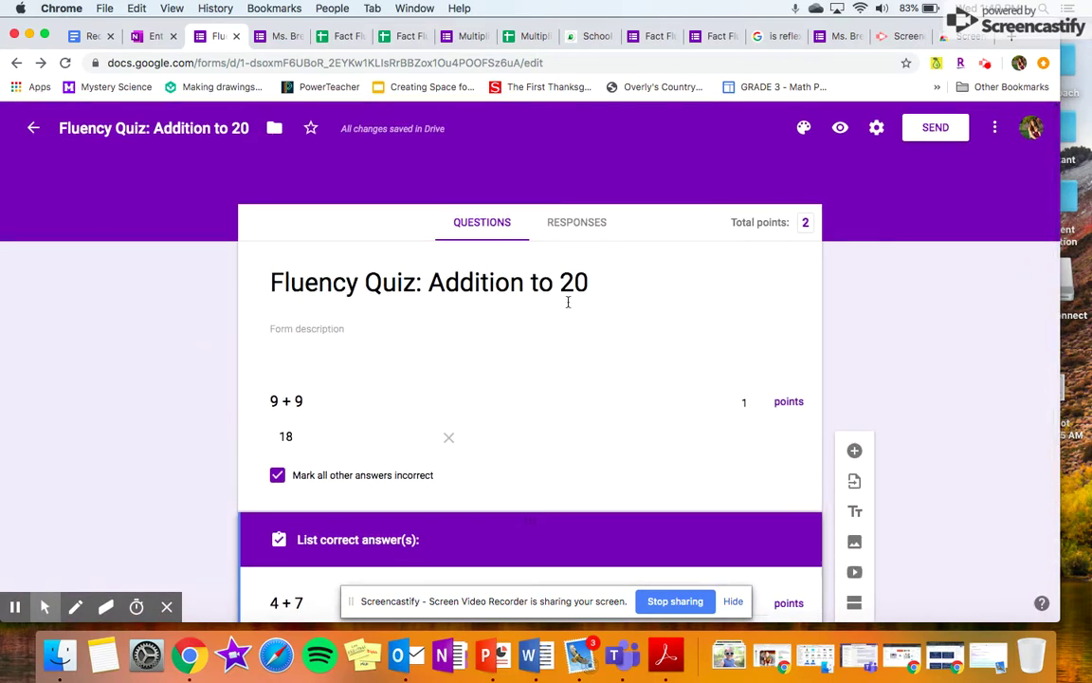
left_click(843, 127)
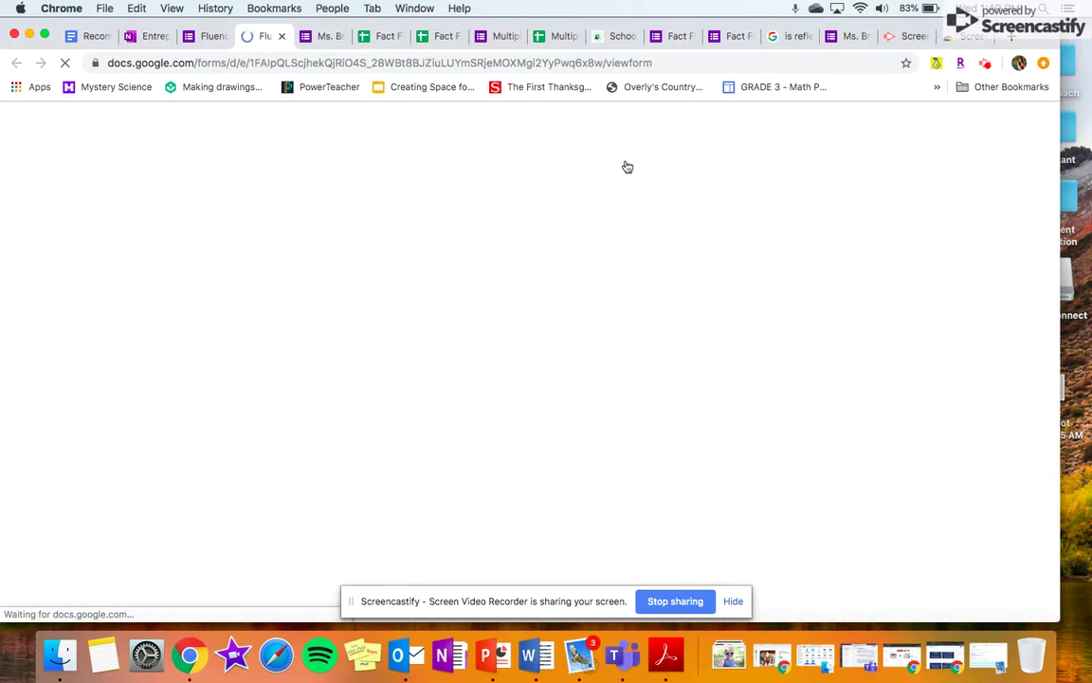
Look over both quiz questions in the respondent preview and return to the form editor
scroll(650, 456, "down", 2)
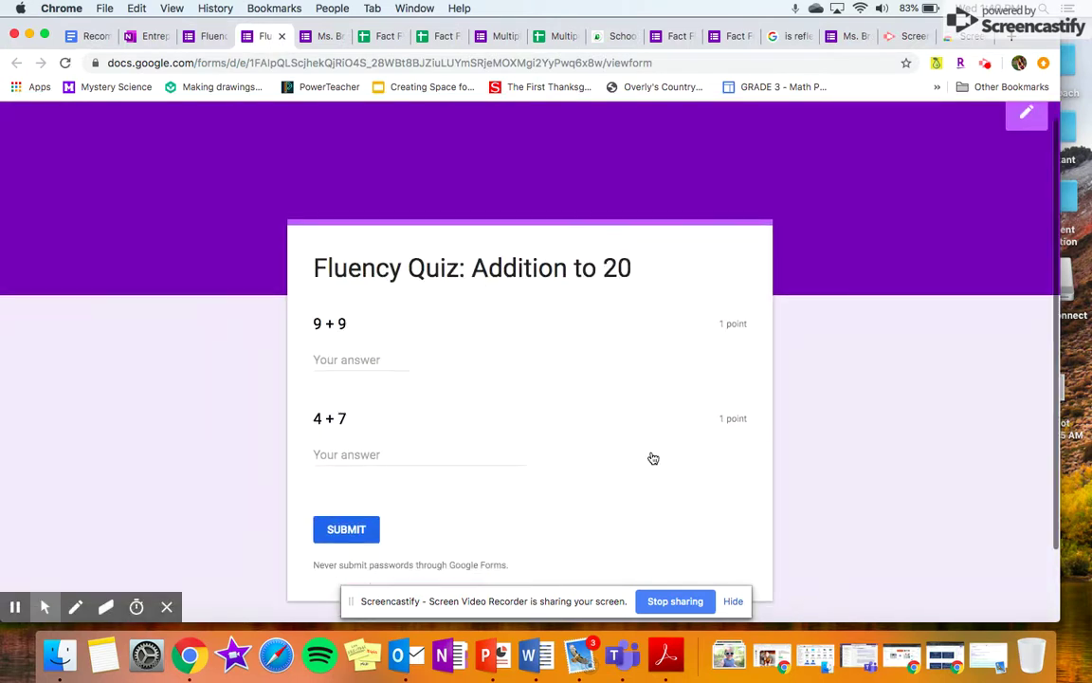
scroll(652, 457, "up", 2)
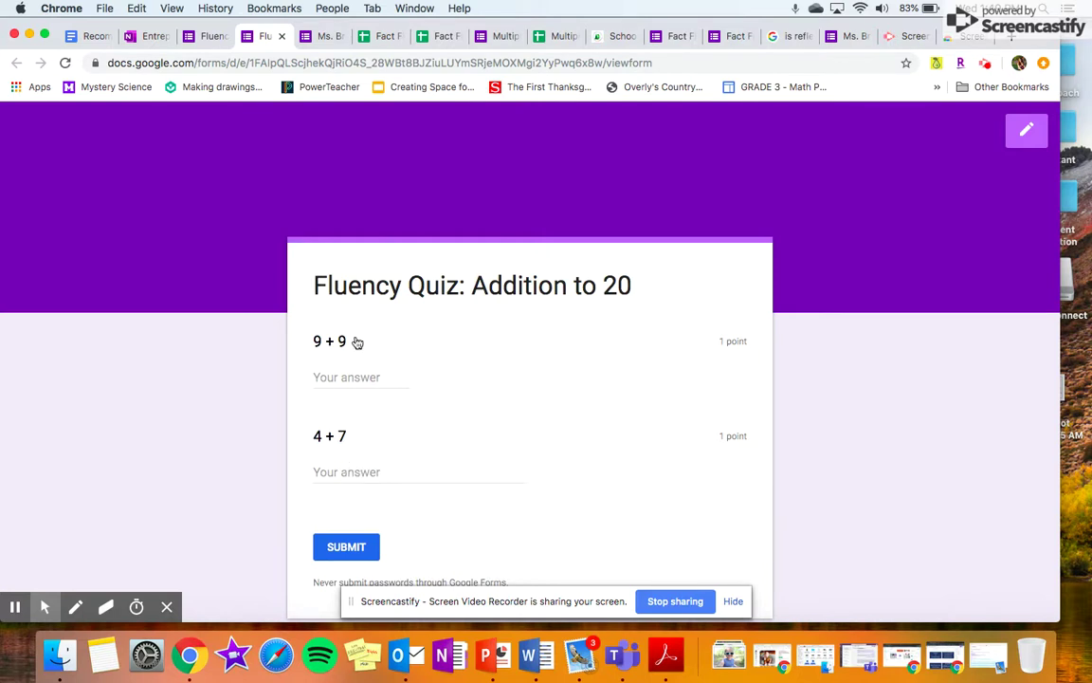
left_click(213, 38)
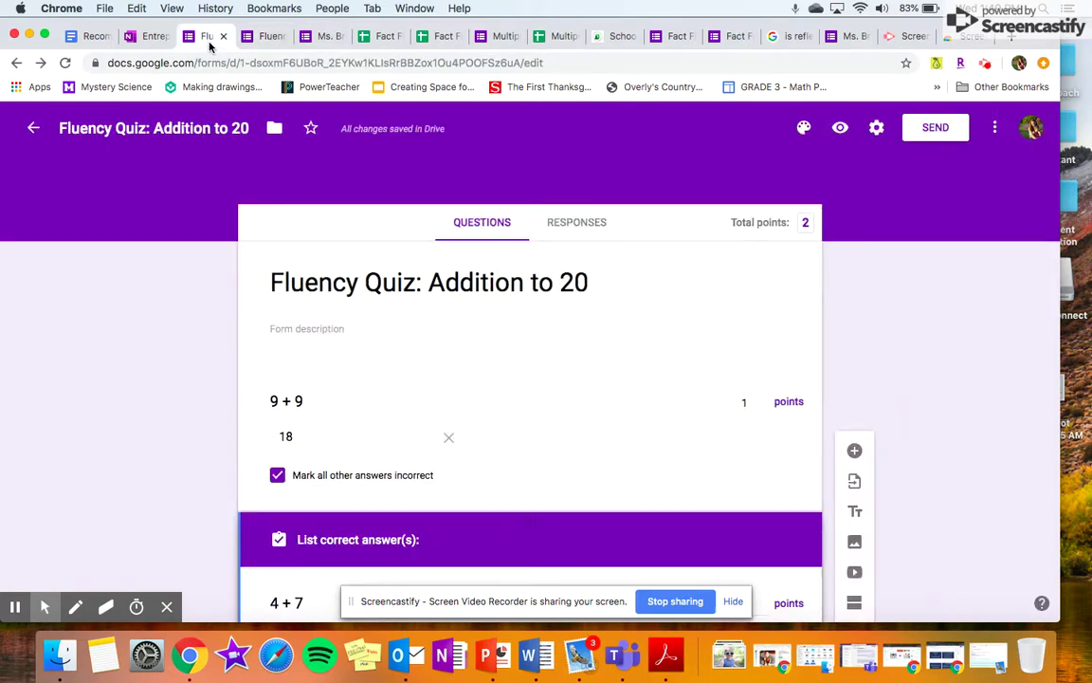
Add a Short answer question with the text "What is your name?" after "4 + 7" and make it required
scroll(389, 427, "down", 5)
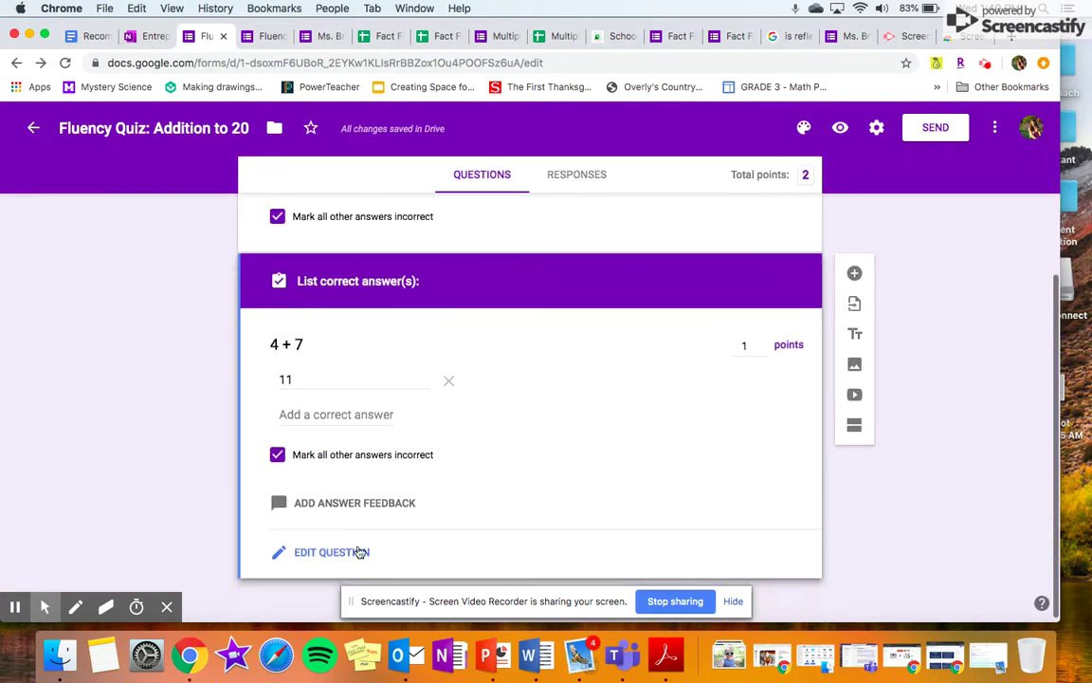
scroll(678, 379, "down", 1)
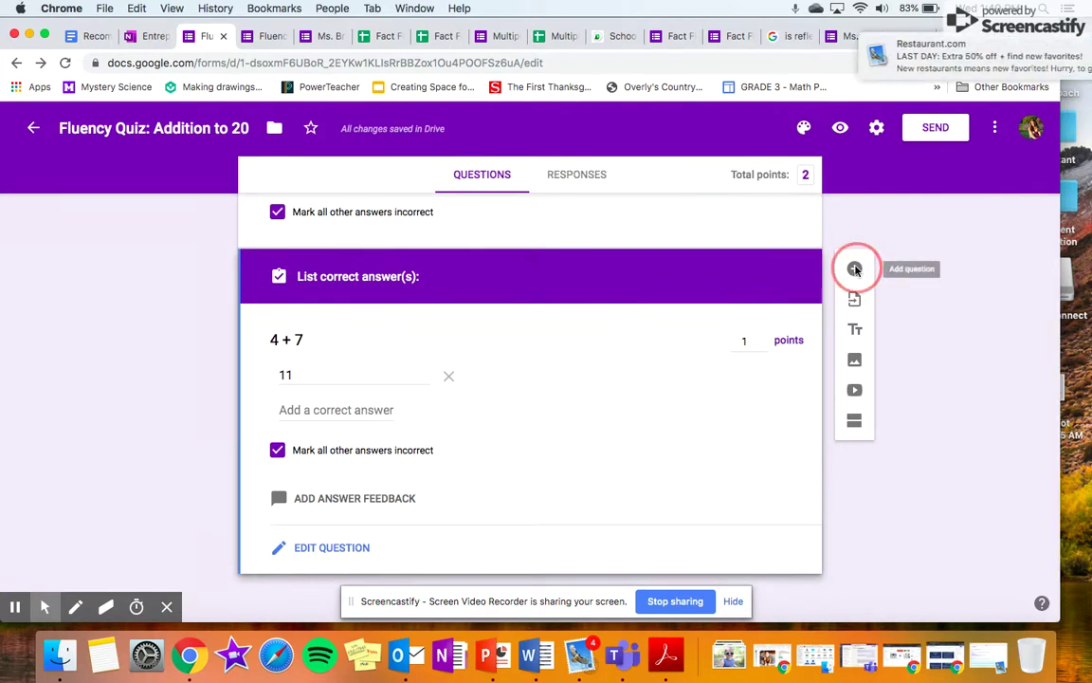
left_click(855, 271)
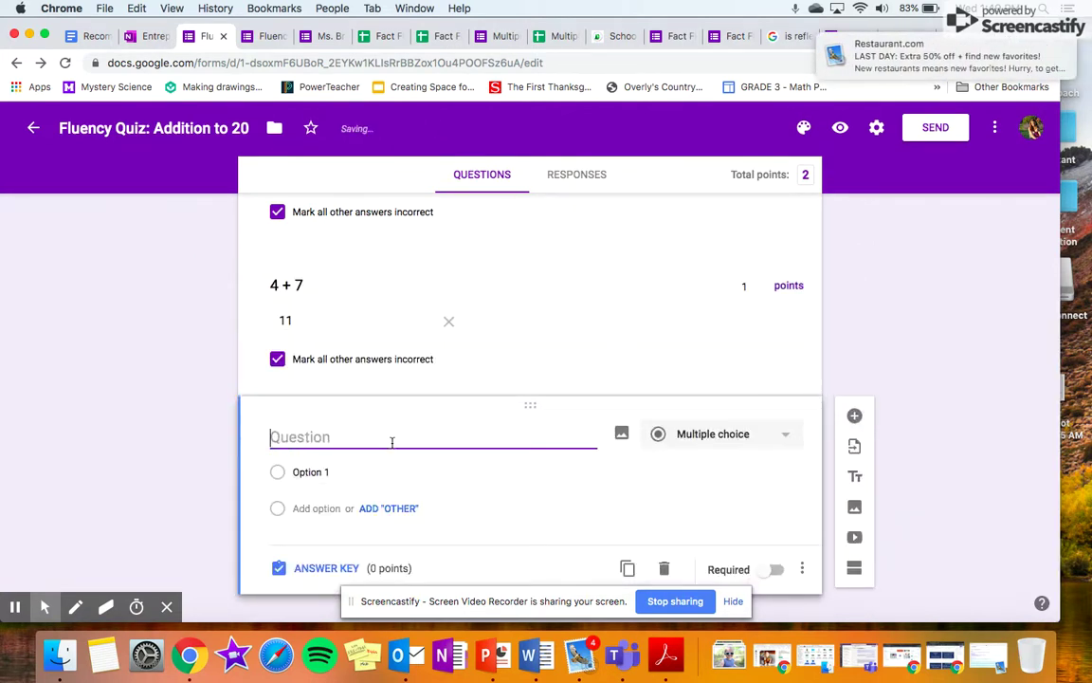
type("What is your nma")
key("BackSpace")
key("BackSpace")
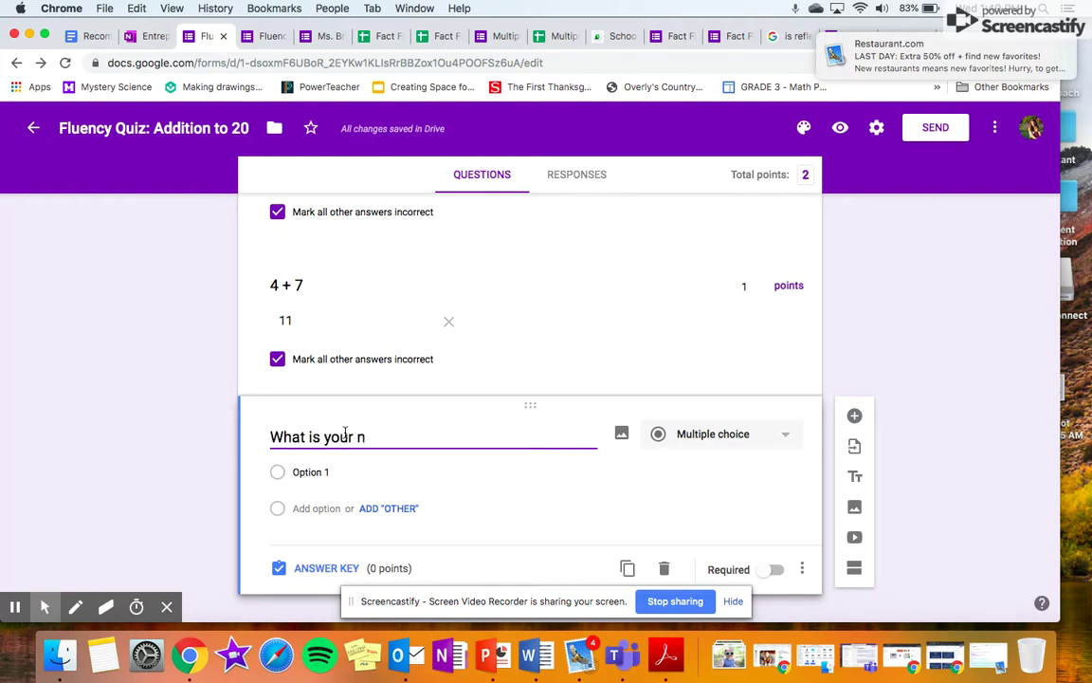
type("ae")
key("BackSpace")
type("me")
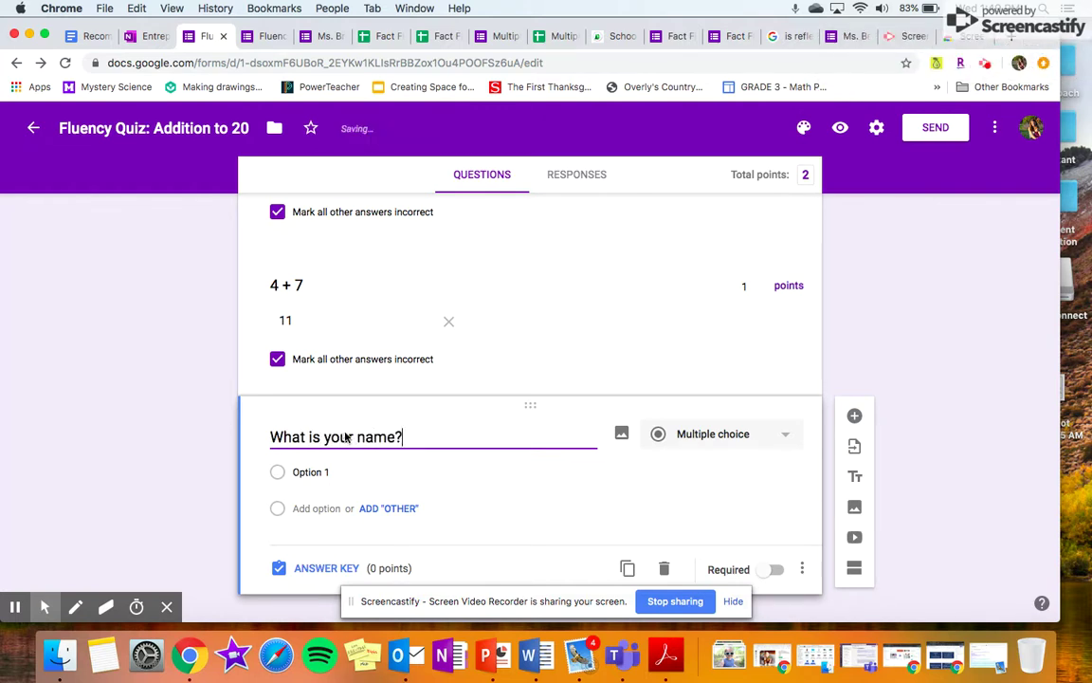
type("?")
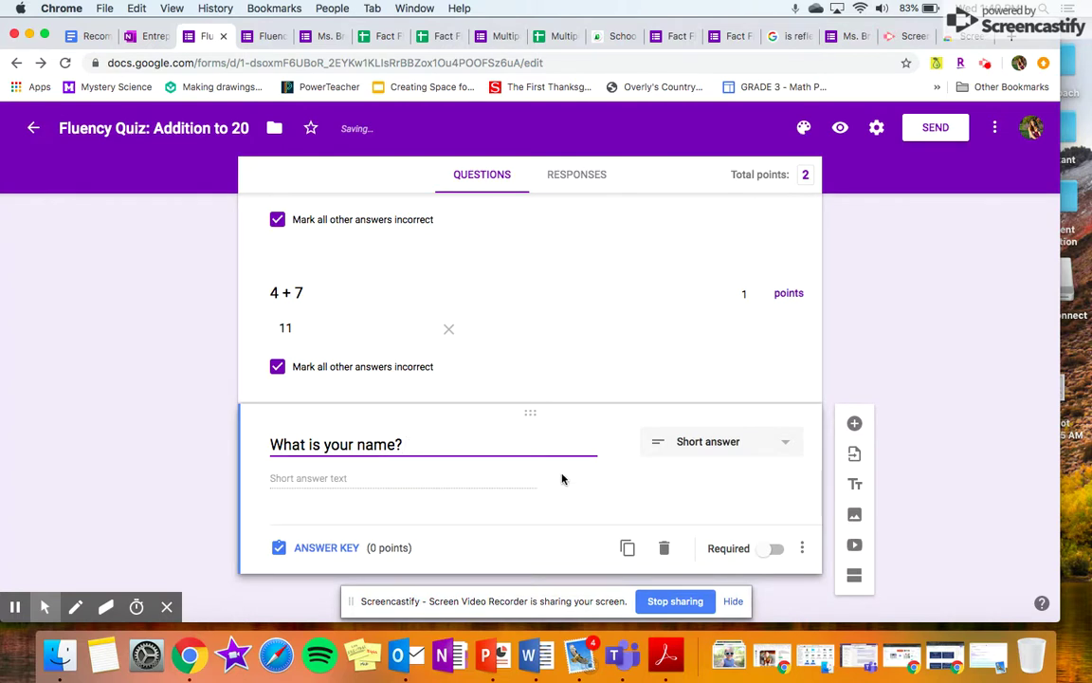
left_click(776, 549)
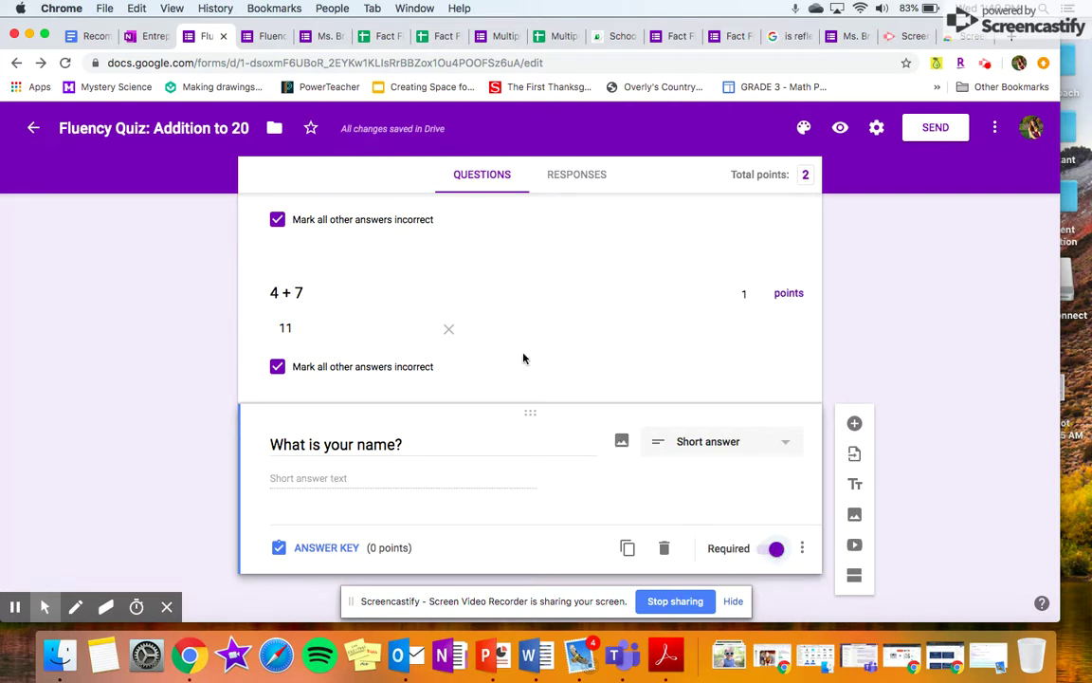
Move the "What is your name?" question above "9 + 9" so it is the first question
scroll(487, 312, "up", 2)
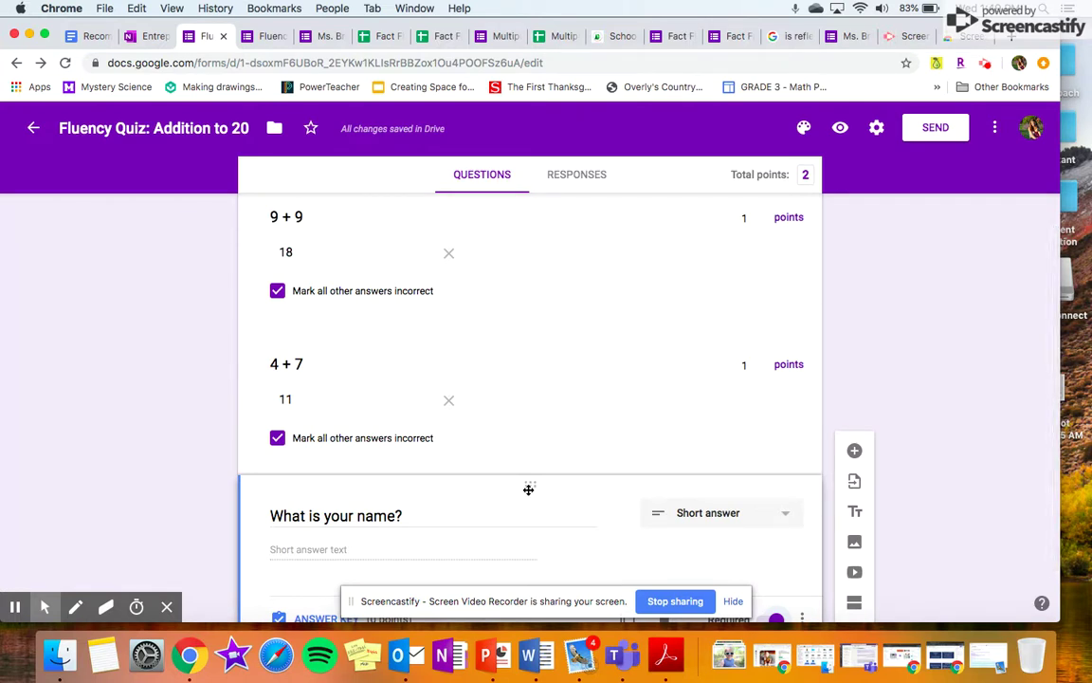
scroll(529, 490, "down", 2)
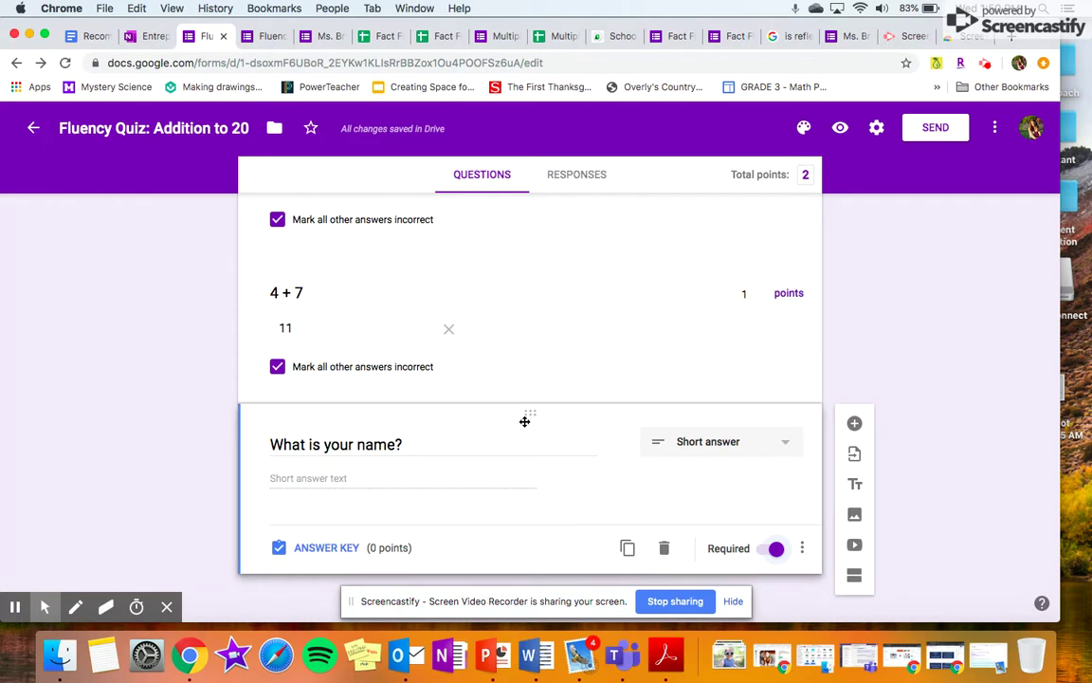
left_click_drag(530, 415, 504, 302)
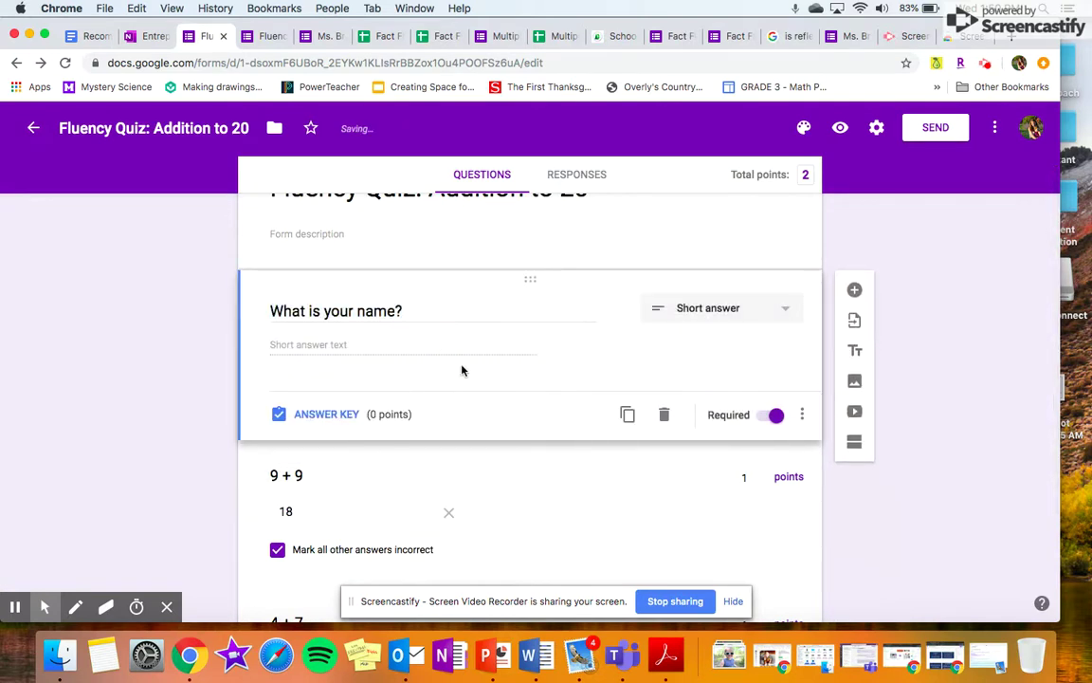
Add a blank question below the name question and search YouTube for "2 minute timer" to add a video
scroll(505, 422, "down", 4)
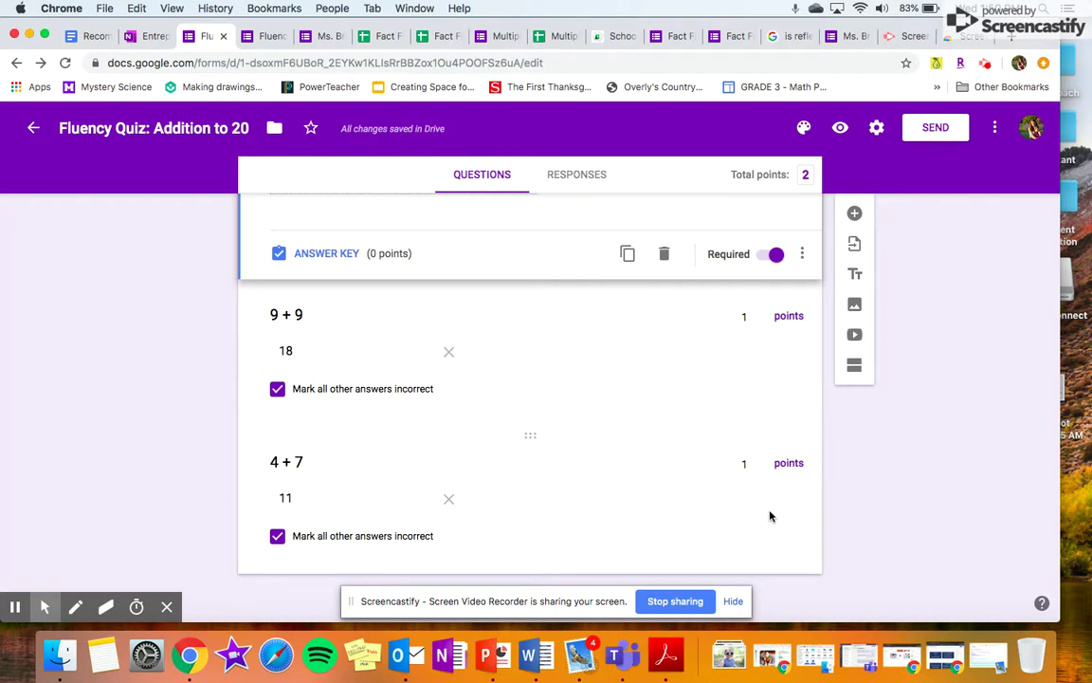
left_click(855, 214)
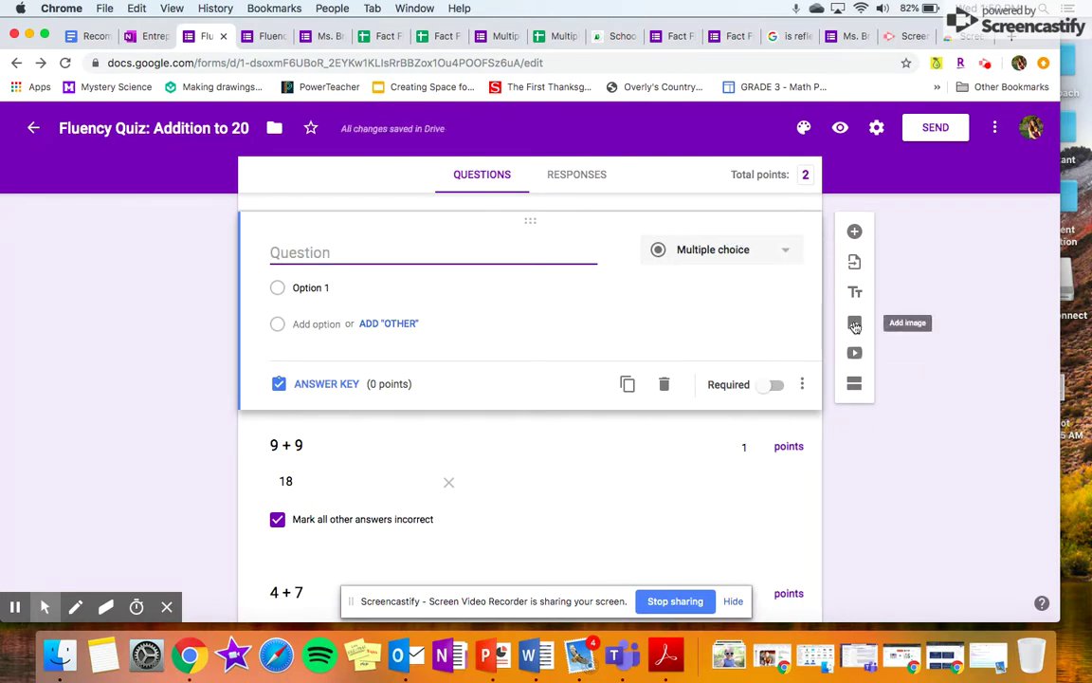
left_click(857, 354)
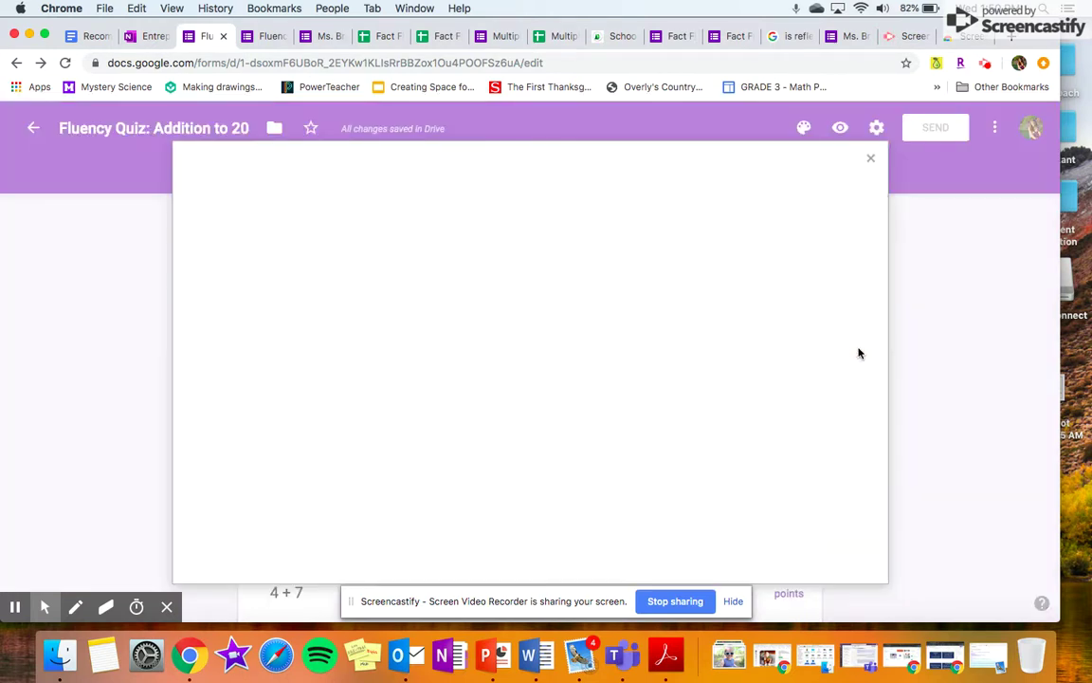
left_click(292, 250)
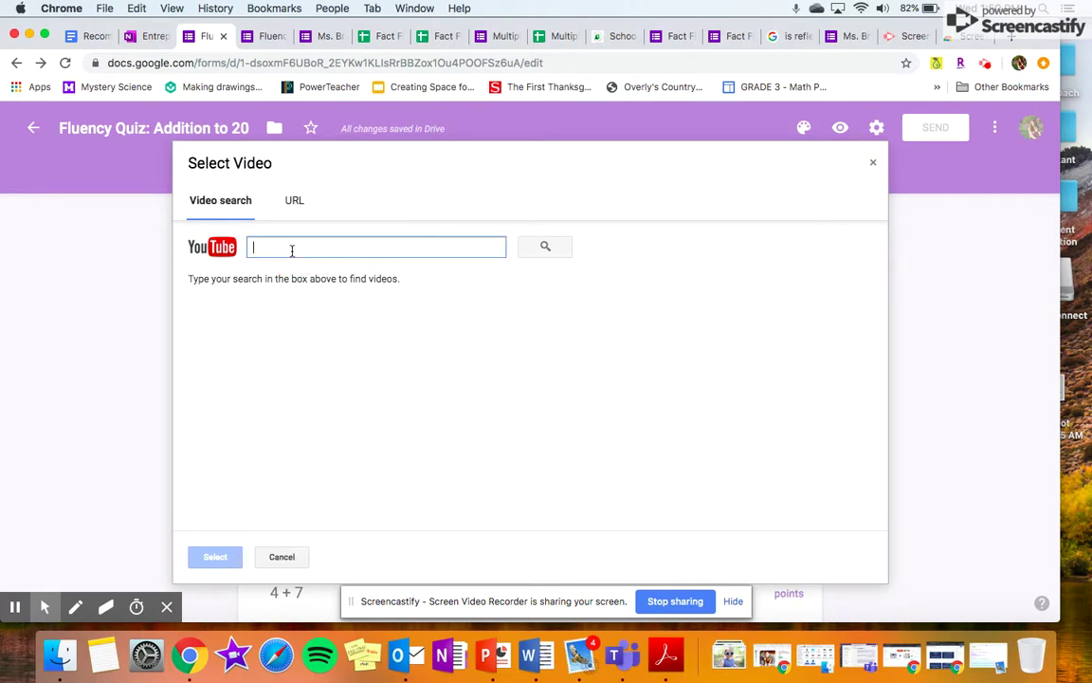
type("2 minute timer")
key("Return")
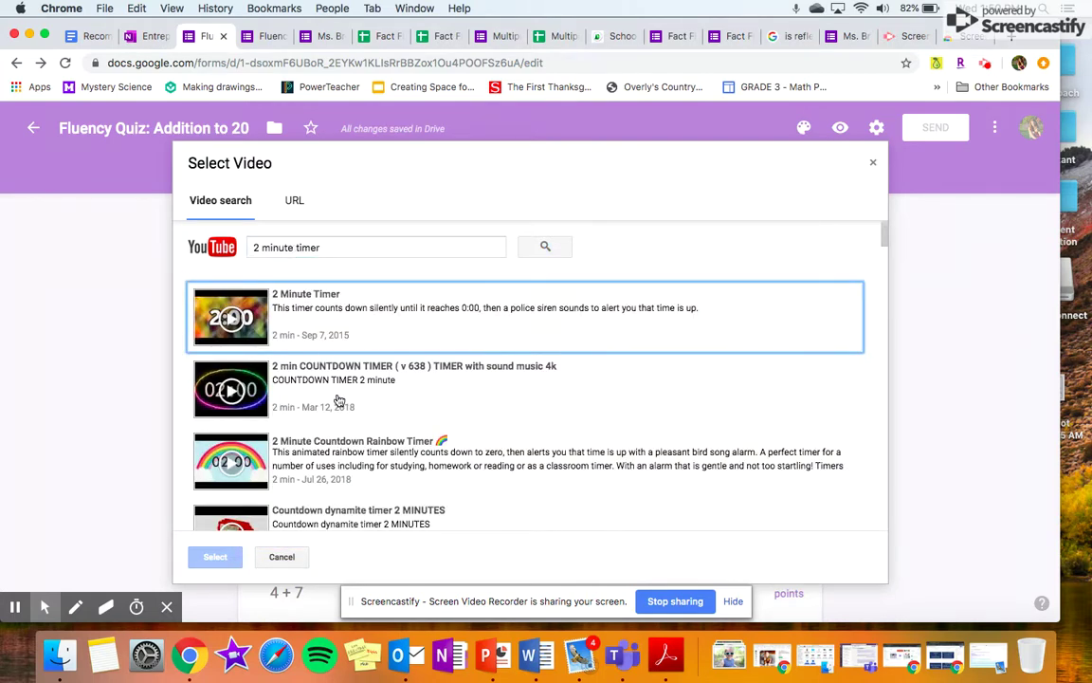
Insert the "2 Minute Timer" video that ends with a gentle cricket sound from the search results
scroll(338, 401, "down", 1)
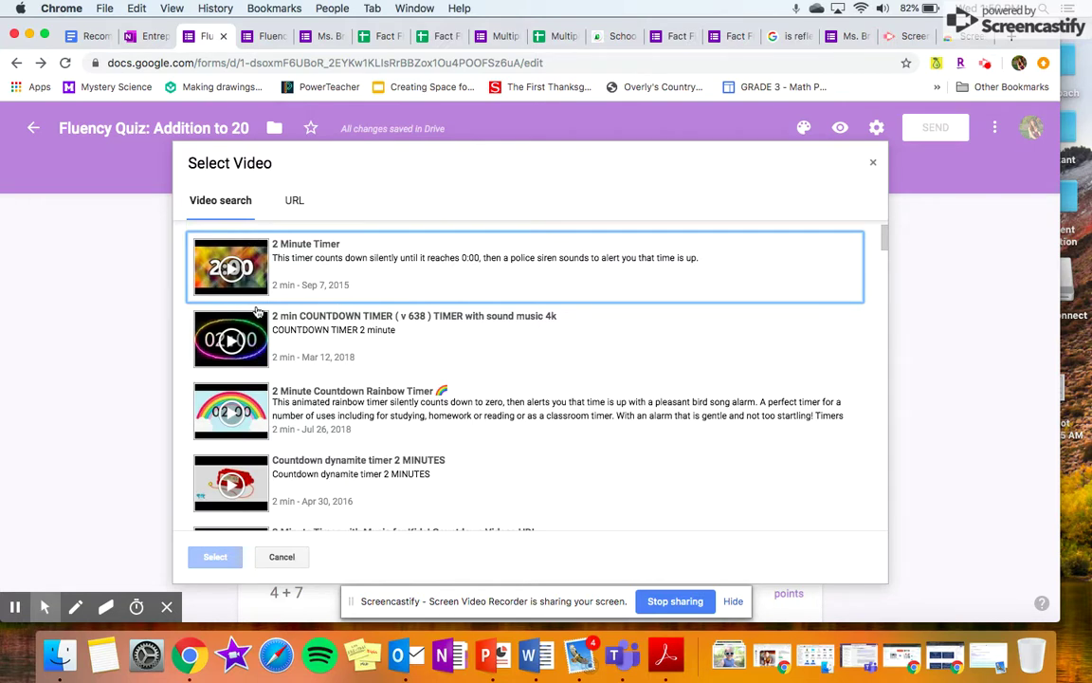
scroll(277, 329, "down", 9)
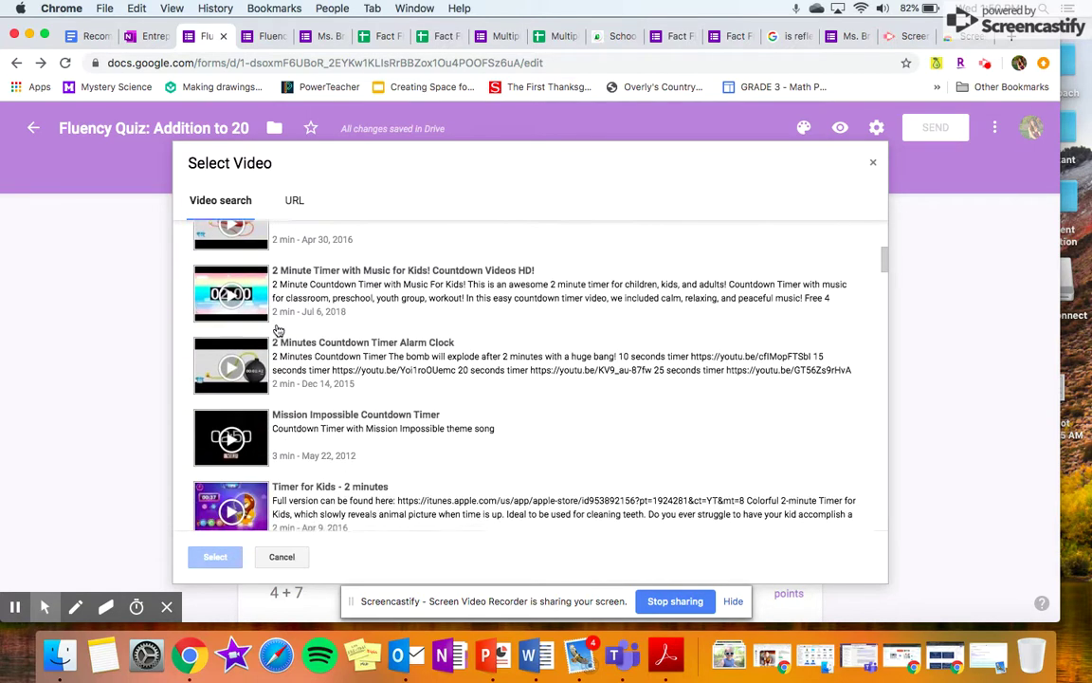
scroll(278, 329, "down", 2)
left_click(307, 352)
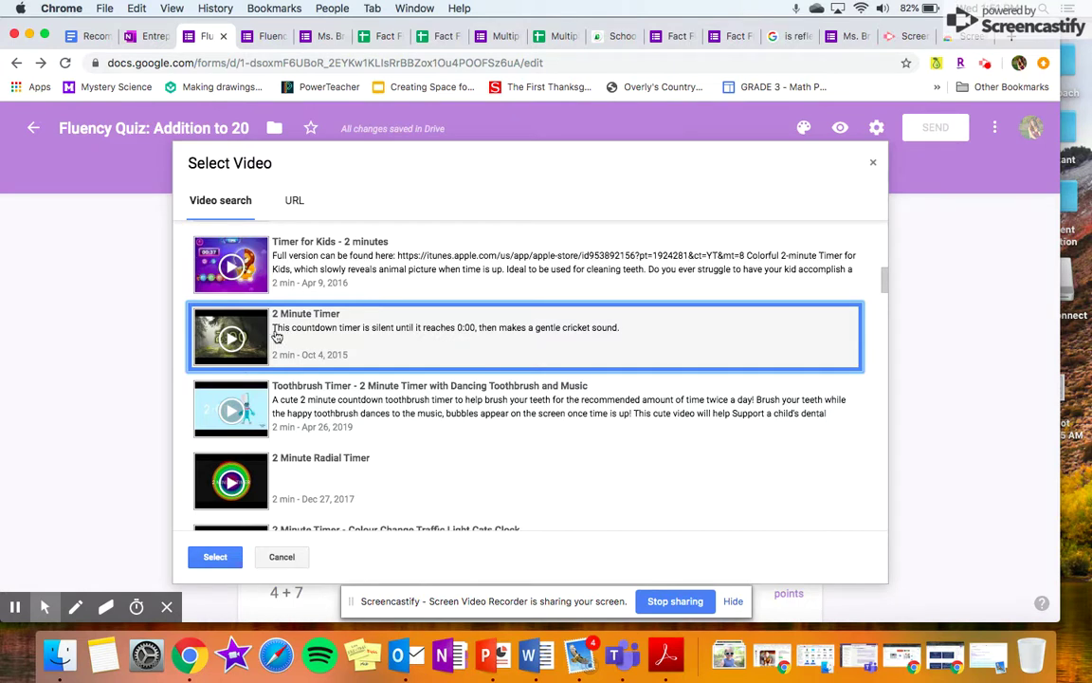
left_click(215, 559)
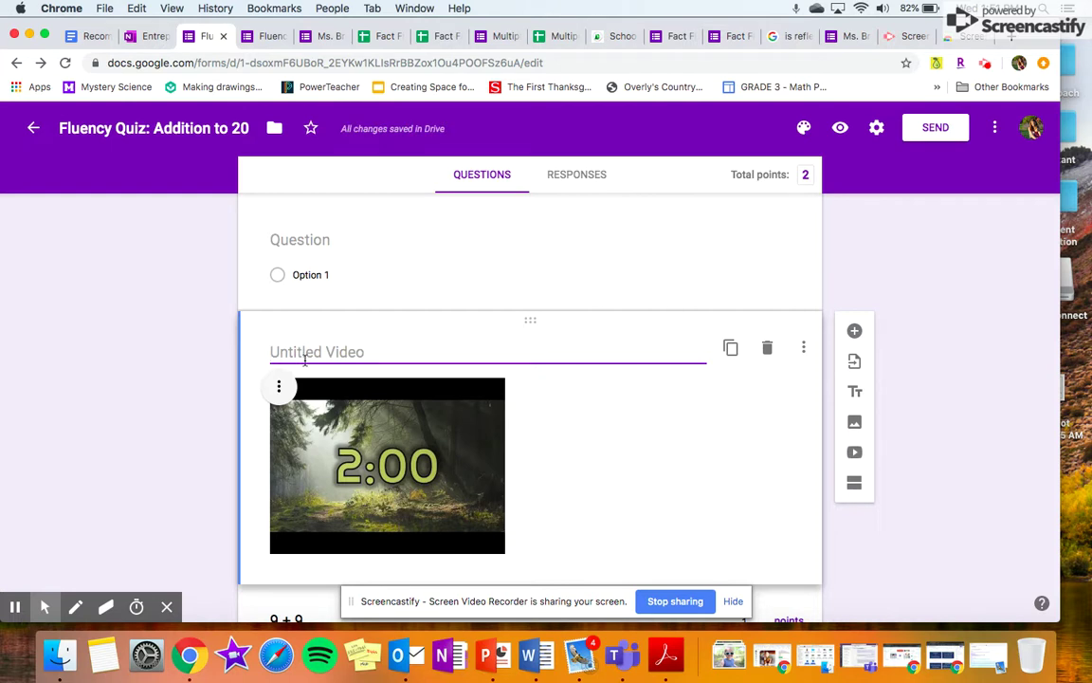
Title the video 'After you write your name, click "play" and begin your fluency check. Make sure to hit "SUBMIT" when you are finished. Good luck!'
type("f")
key("BackSpace")
type("Aft")
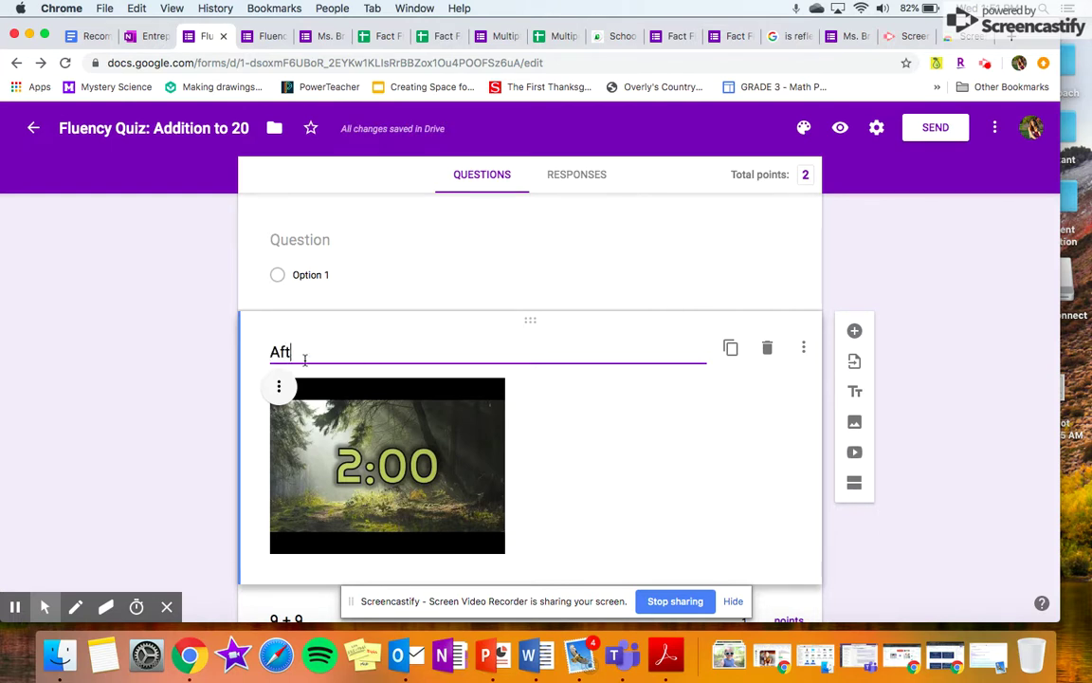
type("er you write your name, click \"play\" and begin your fluency check. Make sure to hit \"SUBMIT\" when you are f")
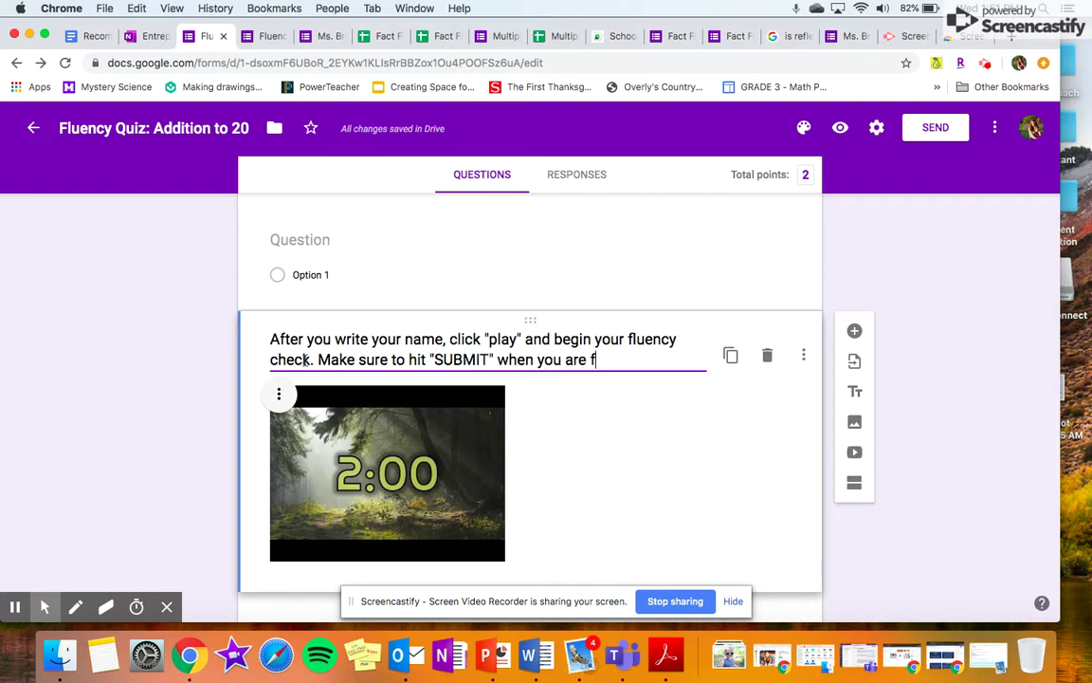
type("inished. Good luck!")
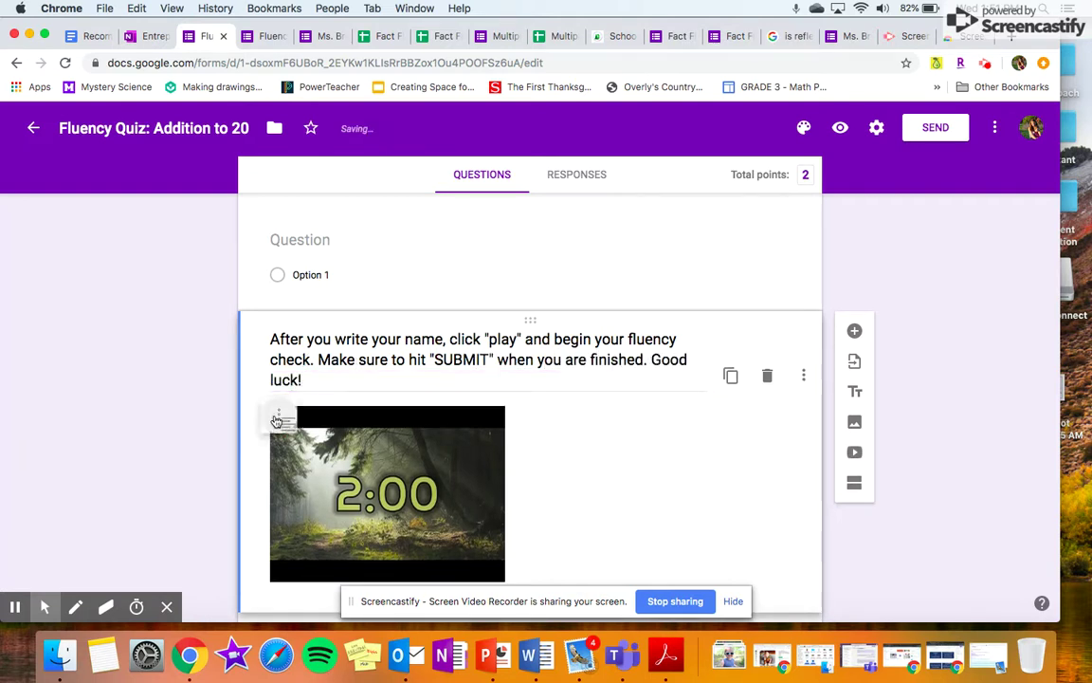
Center the timer video within its section and move the section above the blank question
left_click(279, 414)
left_click(241, 454)
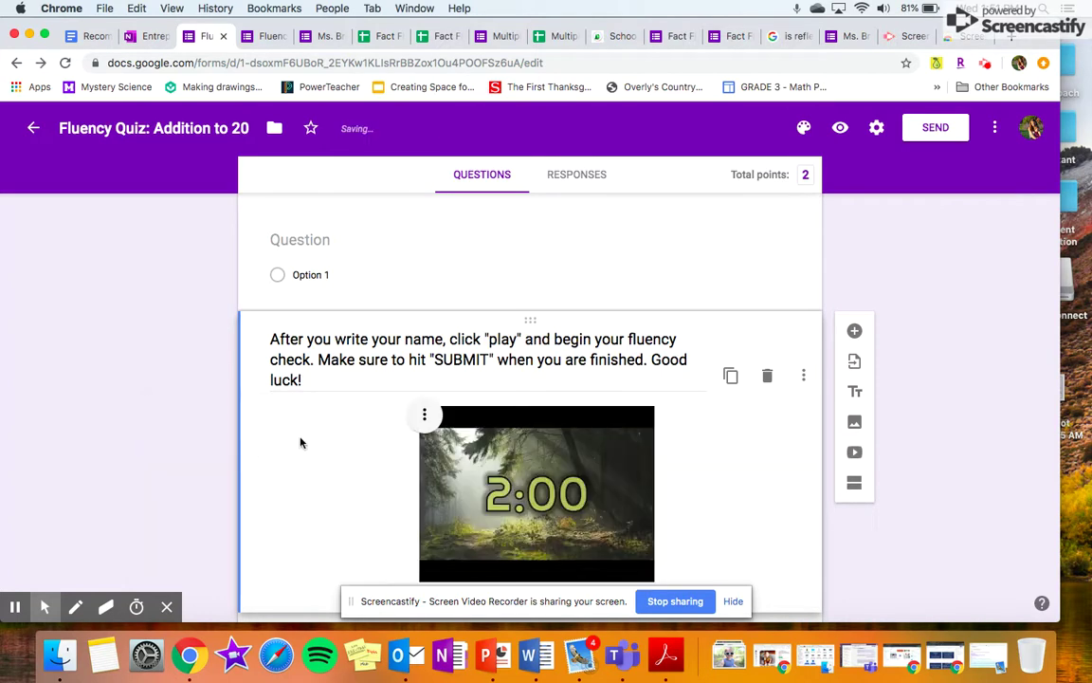
left_click_drag(536, 323, 439, 488)
Delete the blank multiple choice question between the timer video and "9 + 9"
scroll(472, 491, "down", 3)
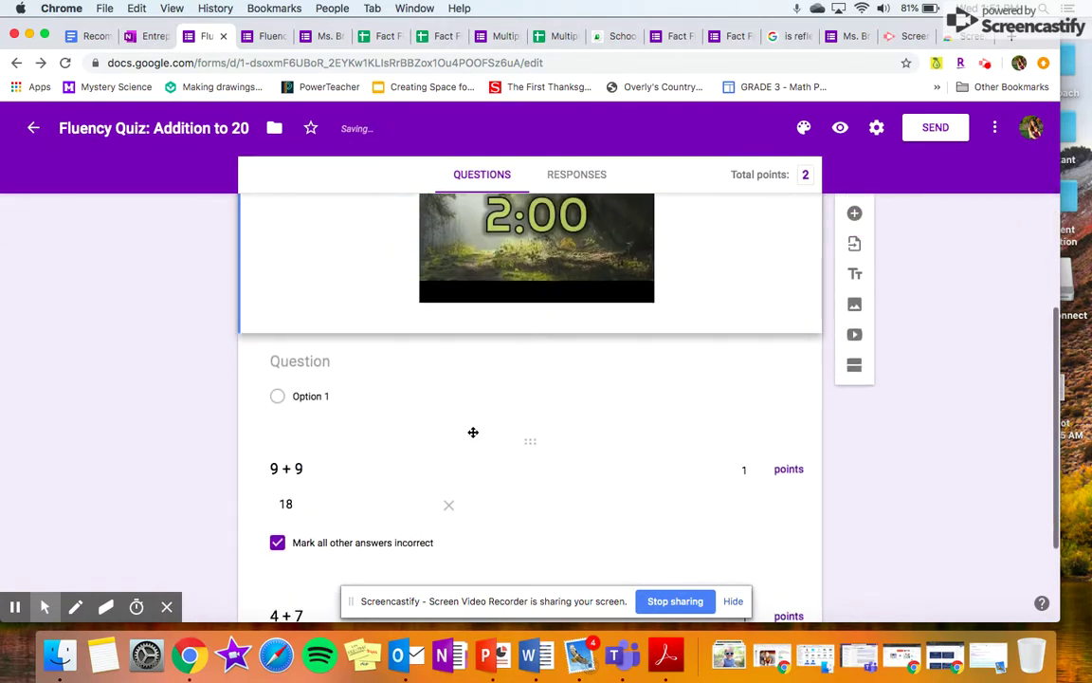
left_click(481, 406)
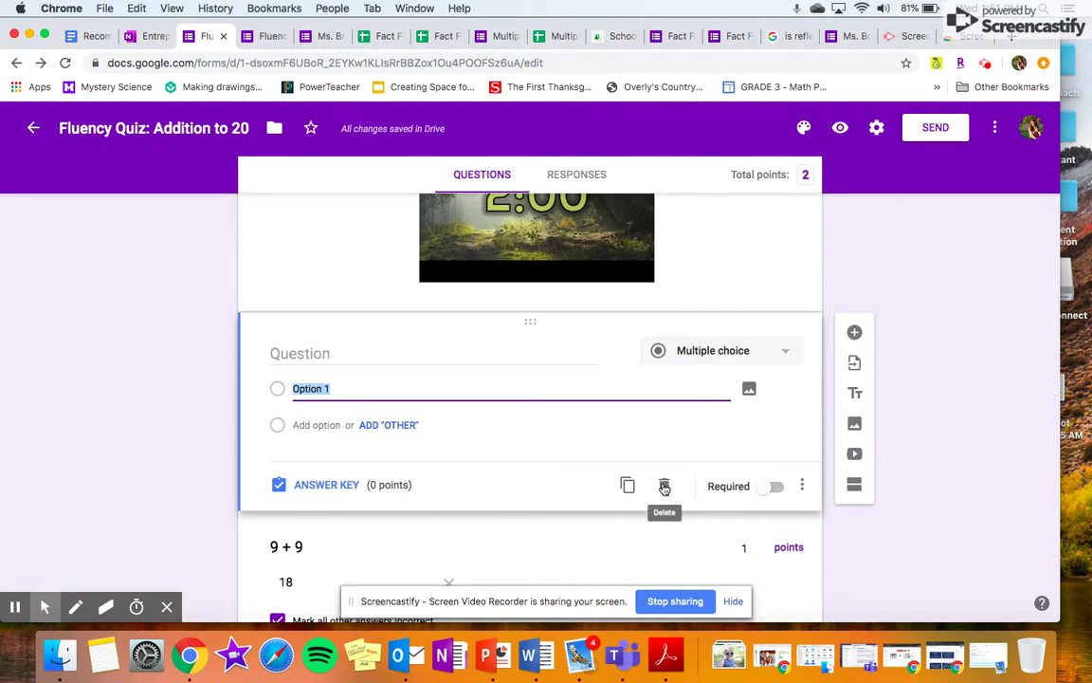
left_click(663, 485)
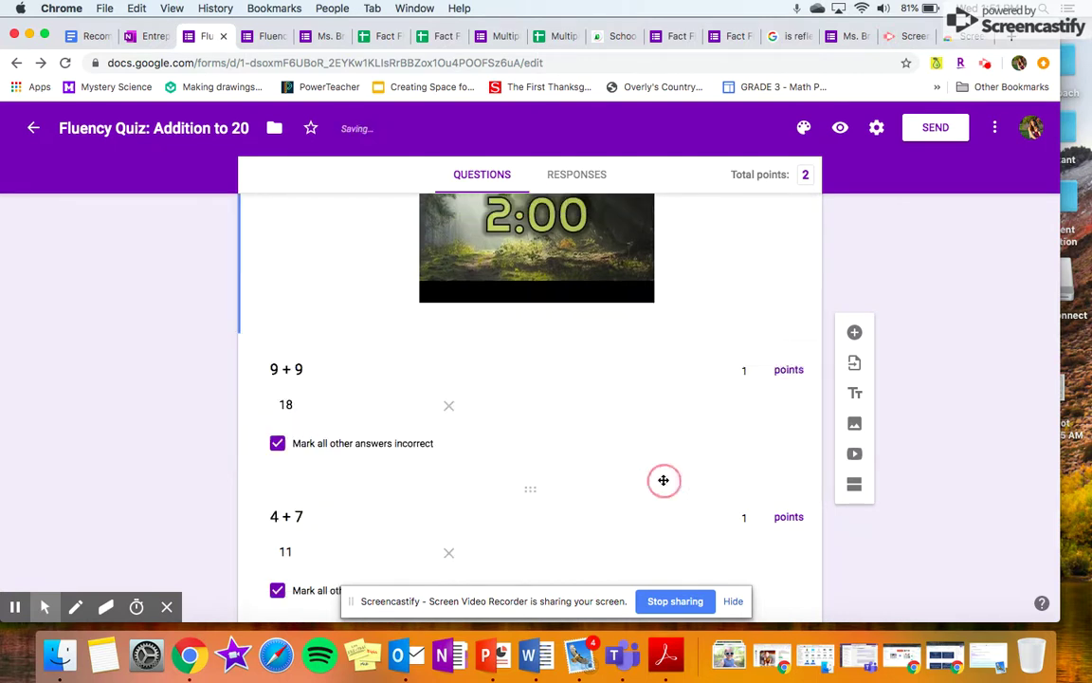
Check the top of the updated form and open its respondent preview
scroll(634, 379, "up", 5)
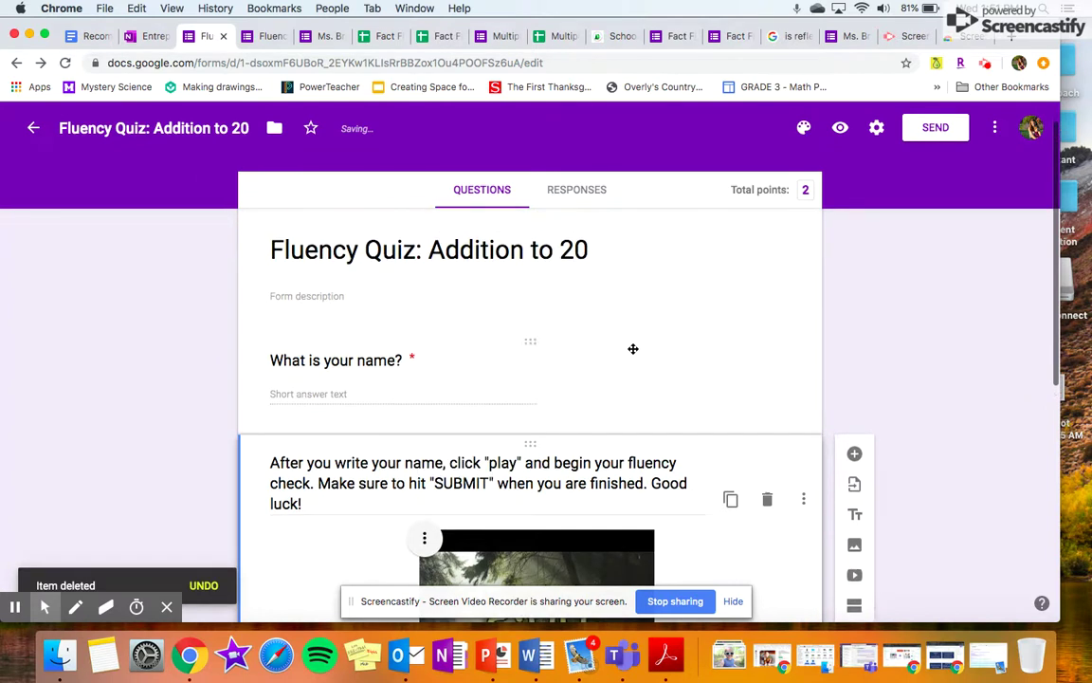
left_click(841, 135)
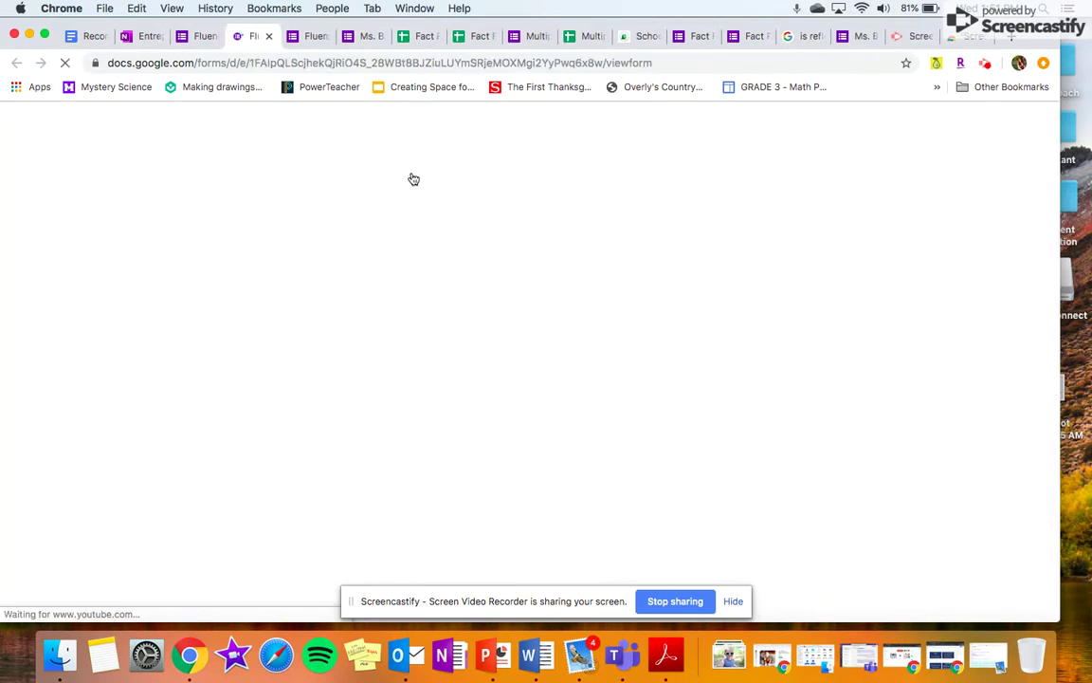
scroll(536, 347, "down", 1)
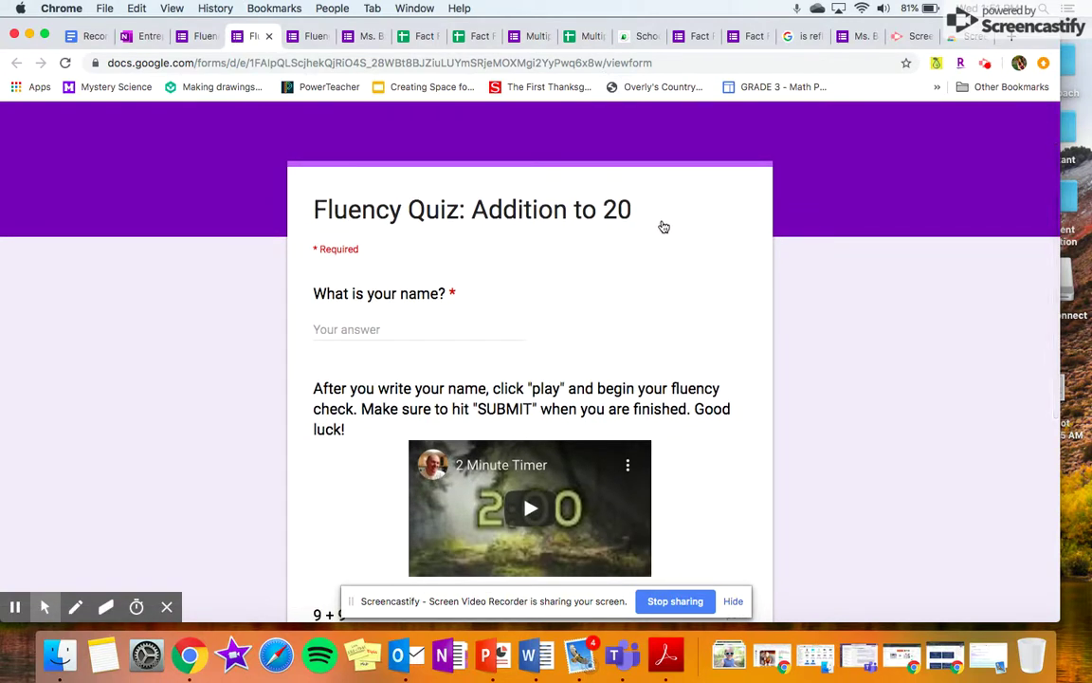
Enter a student's first name in the required name question and play the embedded 2 Minute Timer video
left_click(365, 334)
type("Erin")
scroll(464, 402, "down", 3)
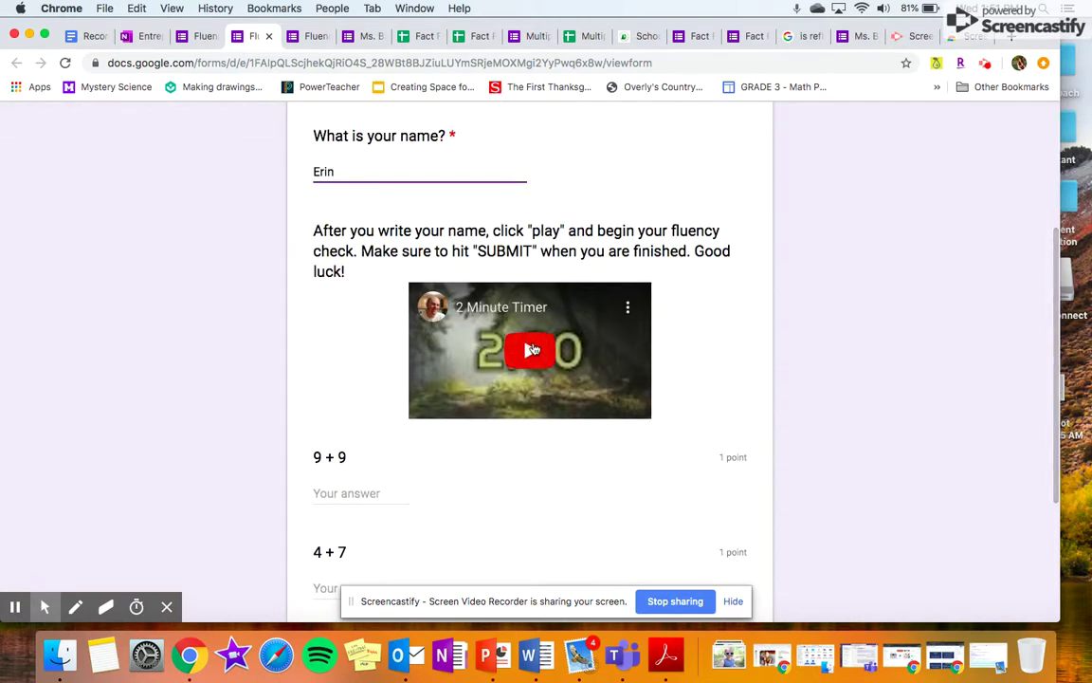
left_click(532, 350)
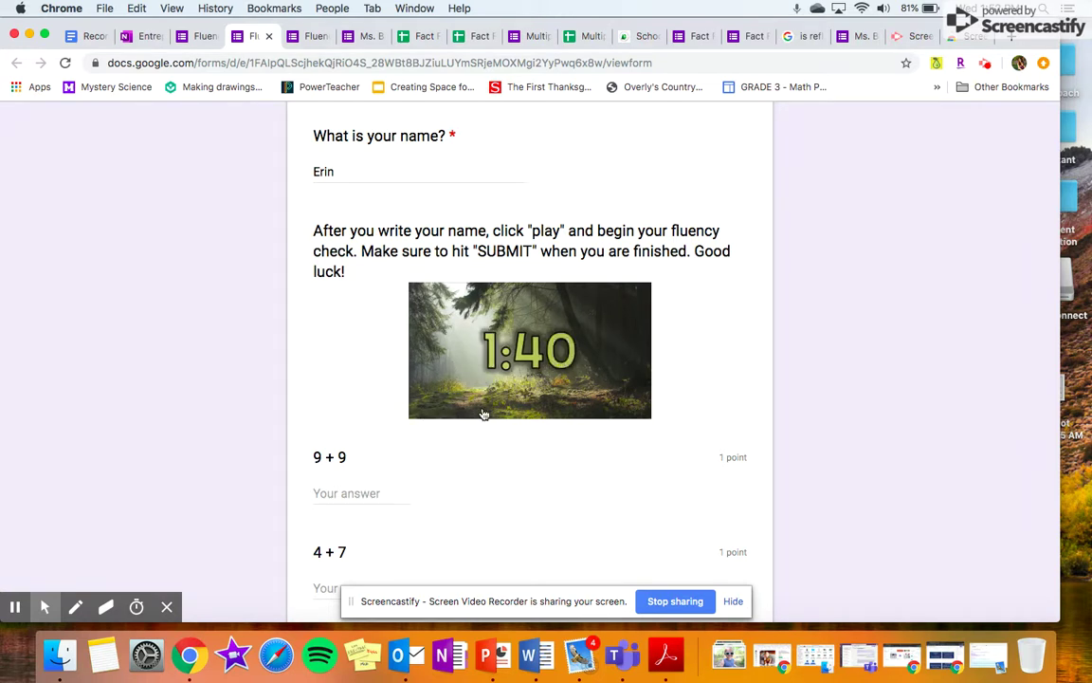
scroll(485, 427, "down", 2)
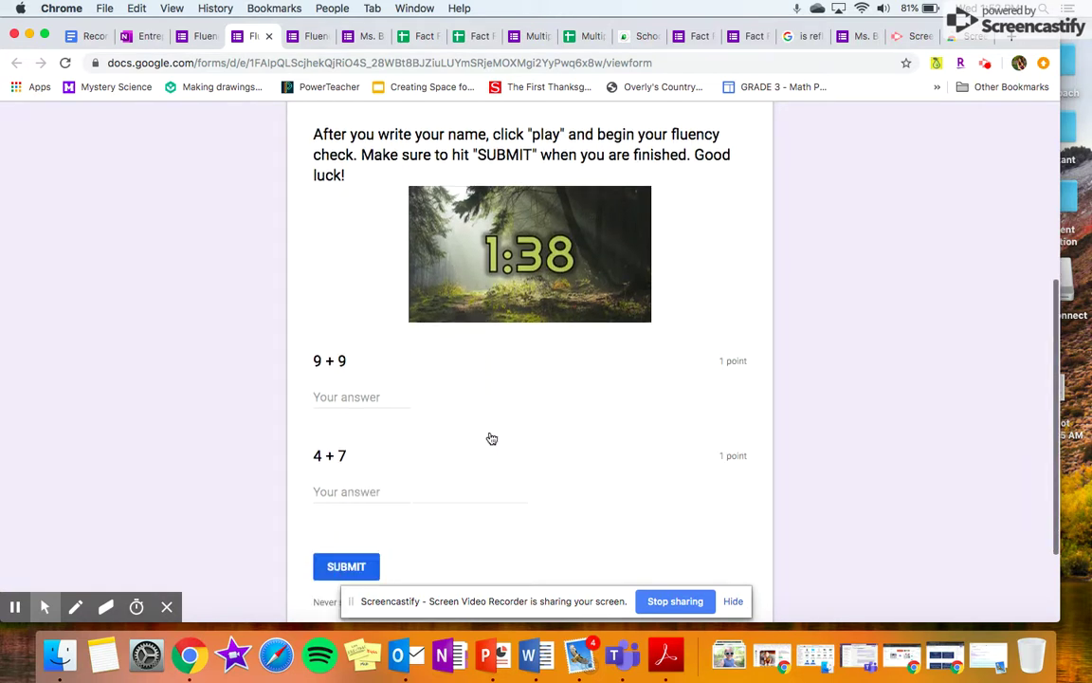
Answer "9 + 9" with 18 and "4 + 7" with 11, and submit the quiz response
left_click(348, 397)
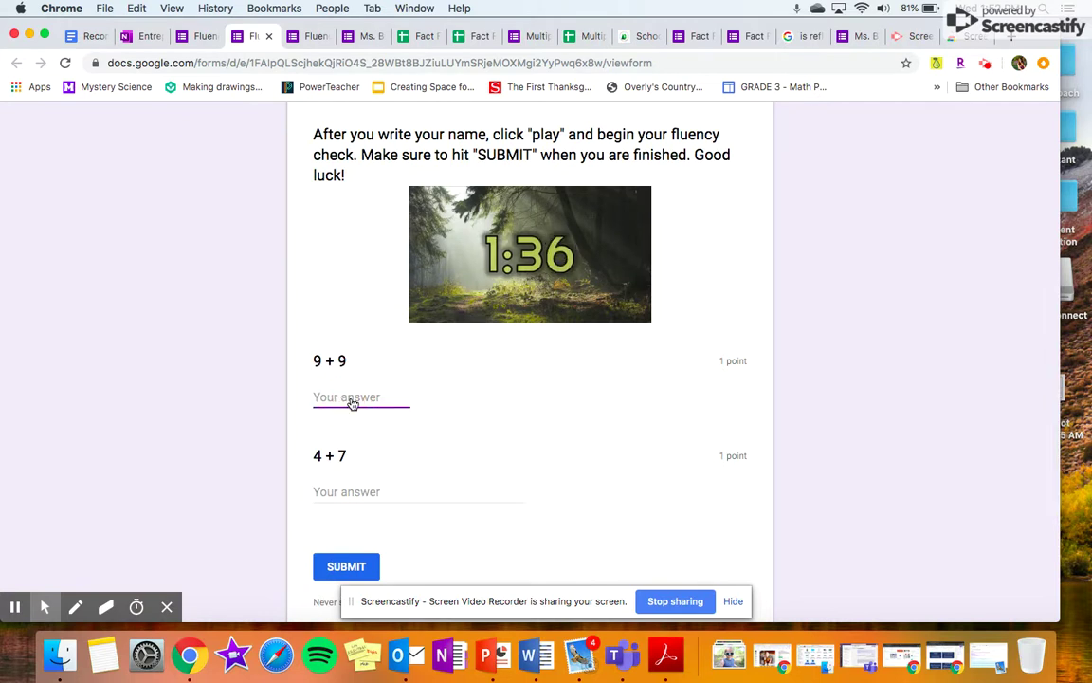
type("18")
scroll(351, 404, "down", 2)
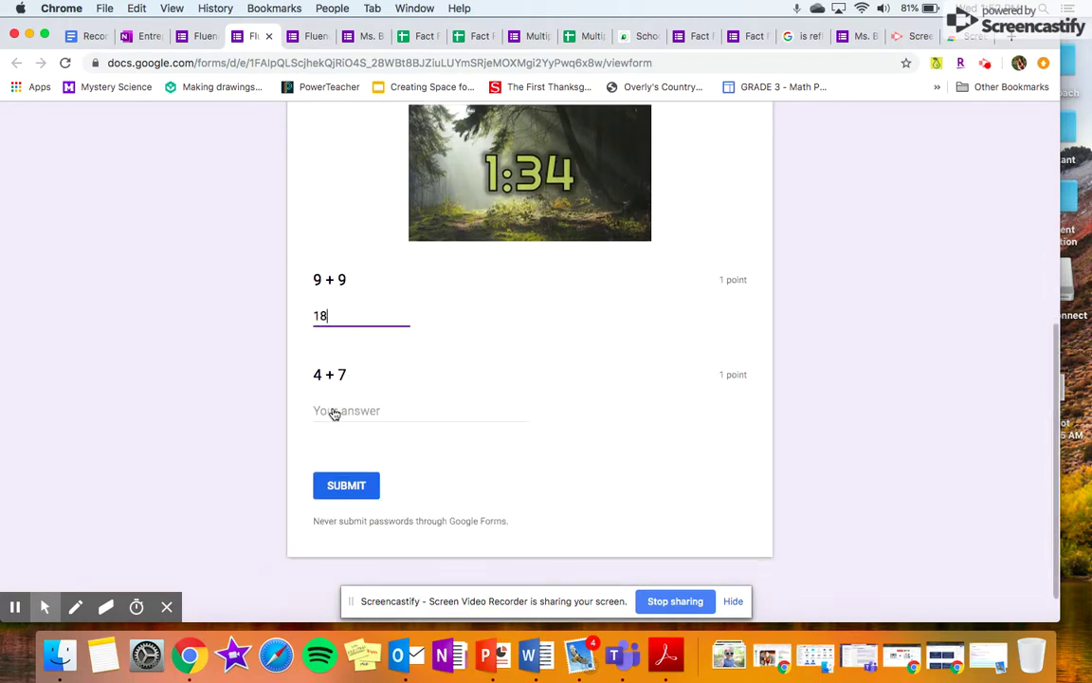
left_click(327, 410)
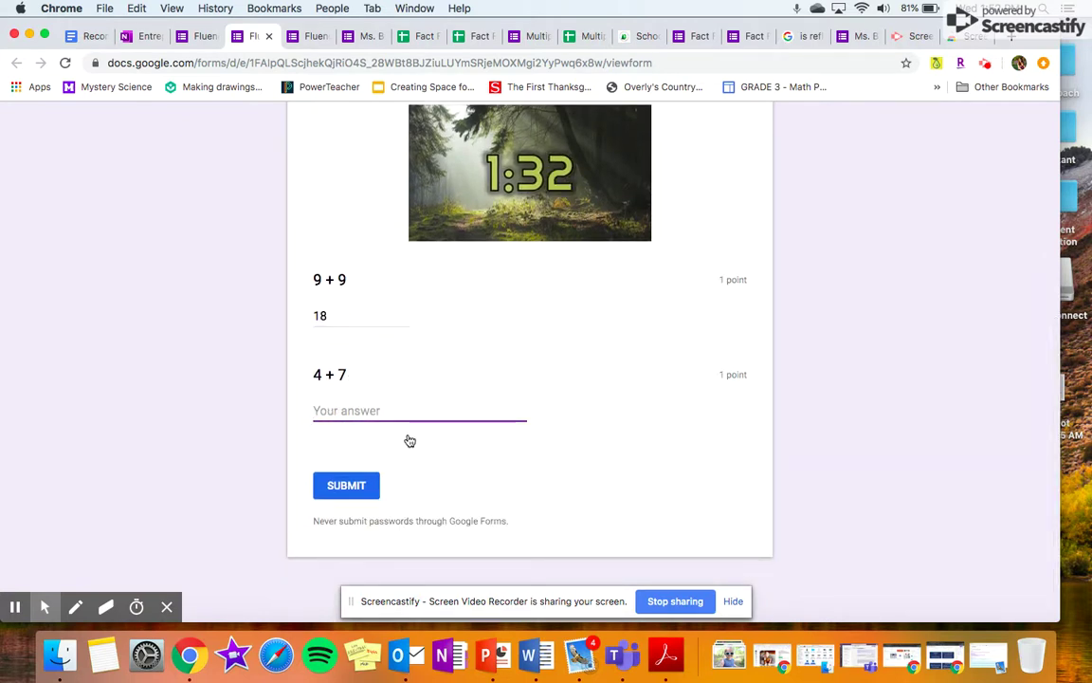
type("11")
scroll(399, 445, "down", 1)
left_click(356, 458)
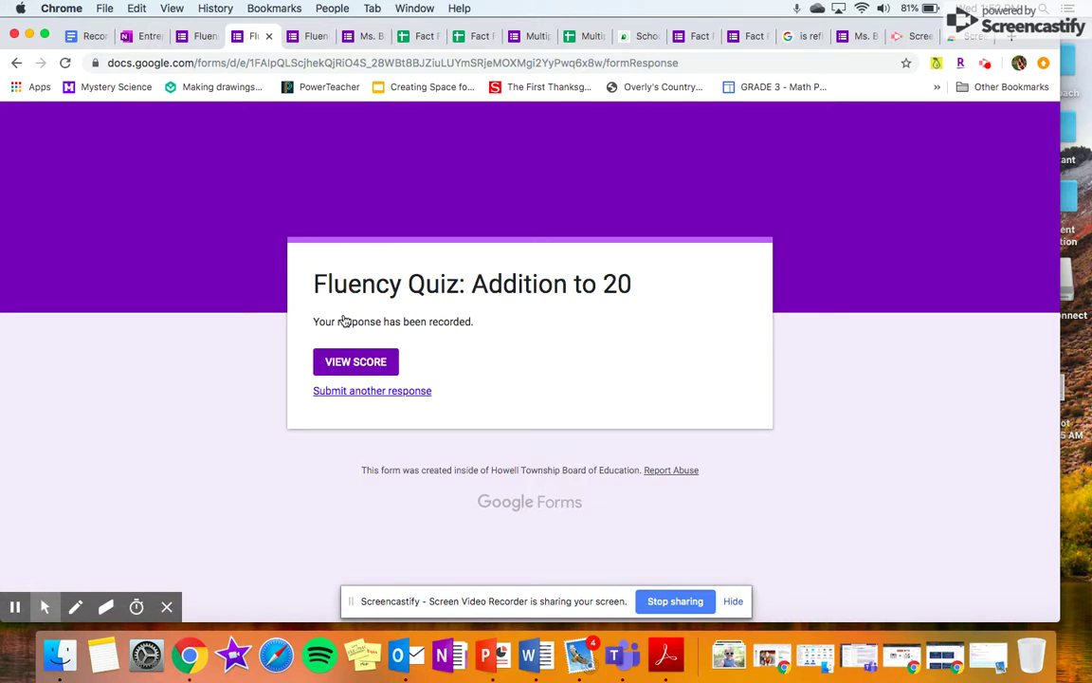
Open the score for the submitted response and review the total points and the marking of each answer
left_click(354, 364)
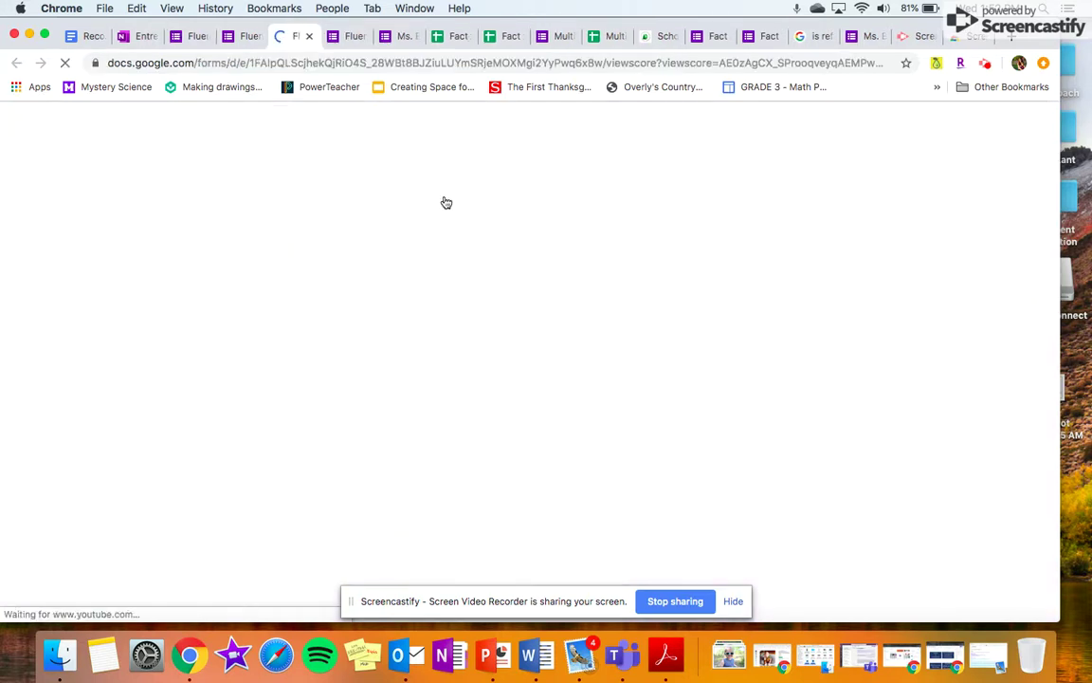
scroll(510, 420, "down", 1)
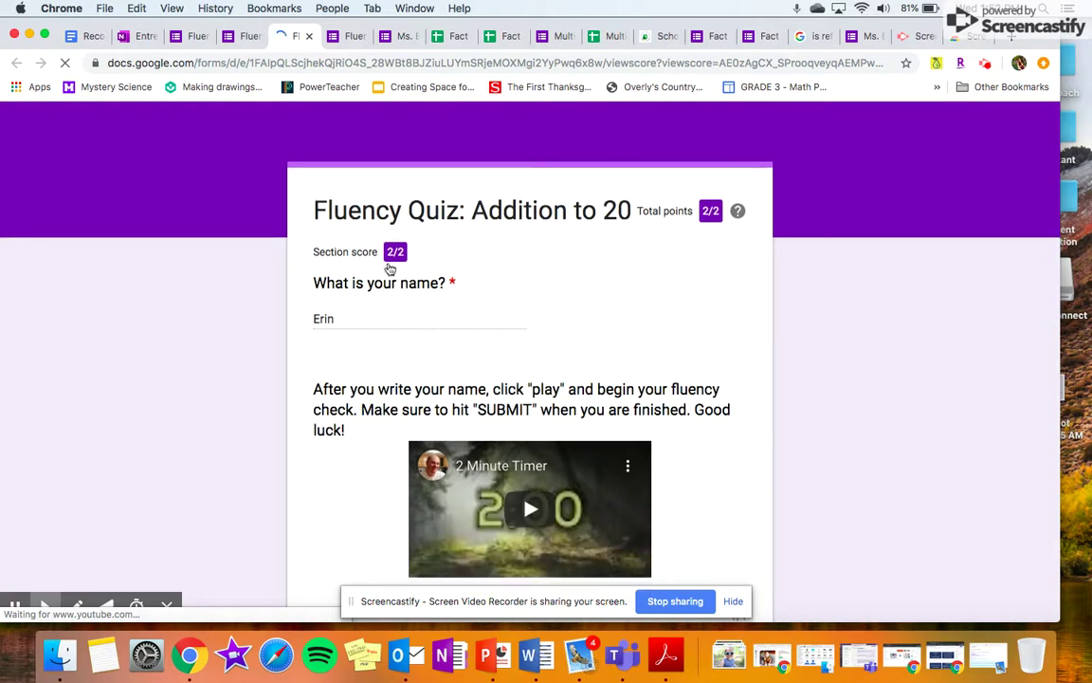
scroll(573, 379, "down", 2)
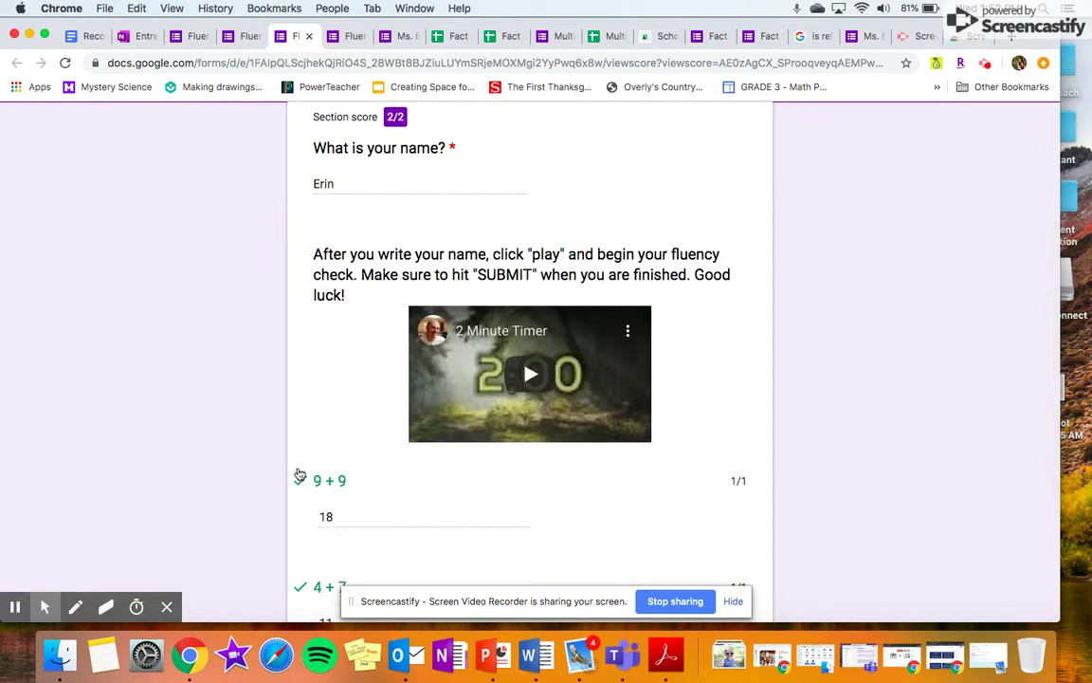
scroll(301, 487, "down", 1)
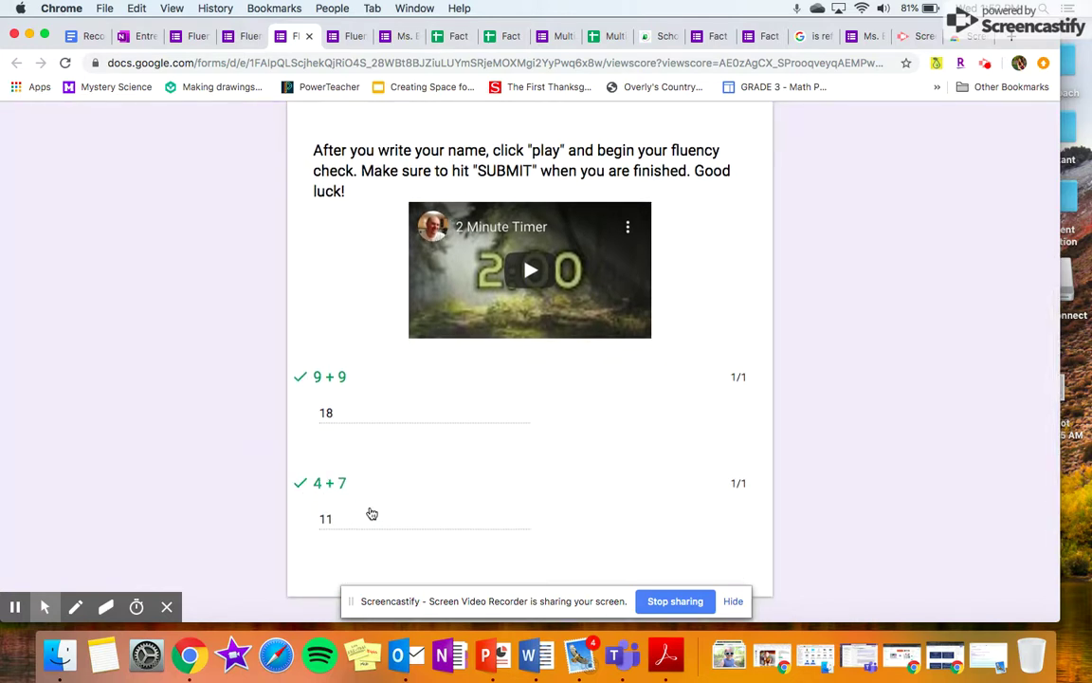
scroll(375, 455, "up", 5)
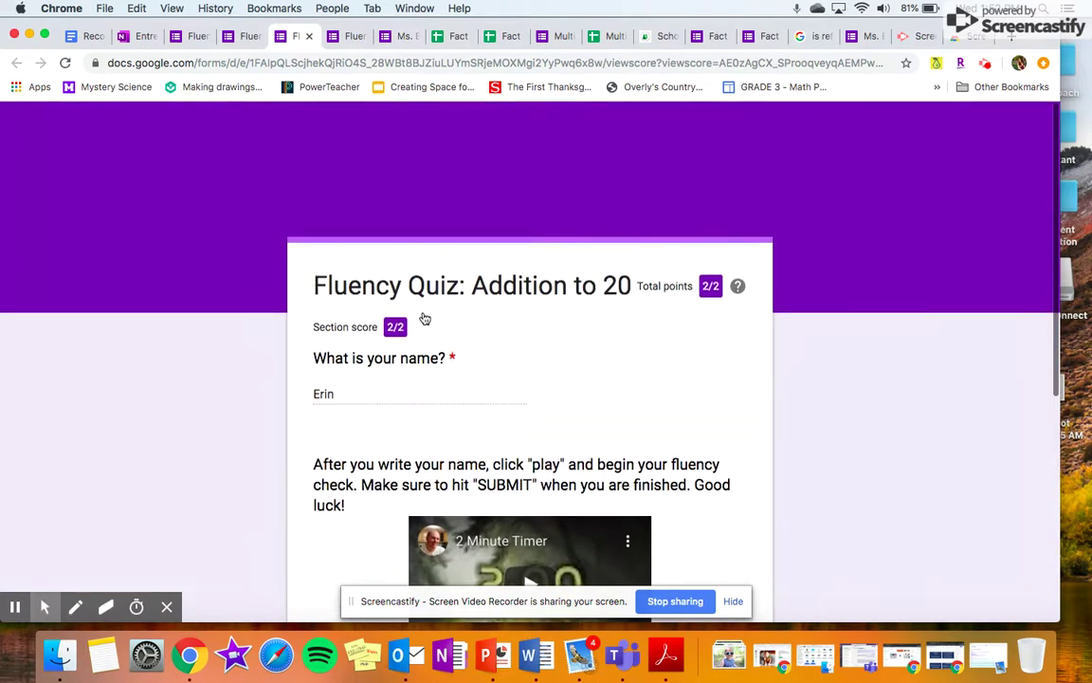
scroll(424, 318, "down", 1)
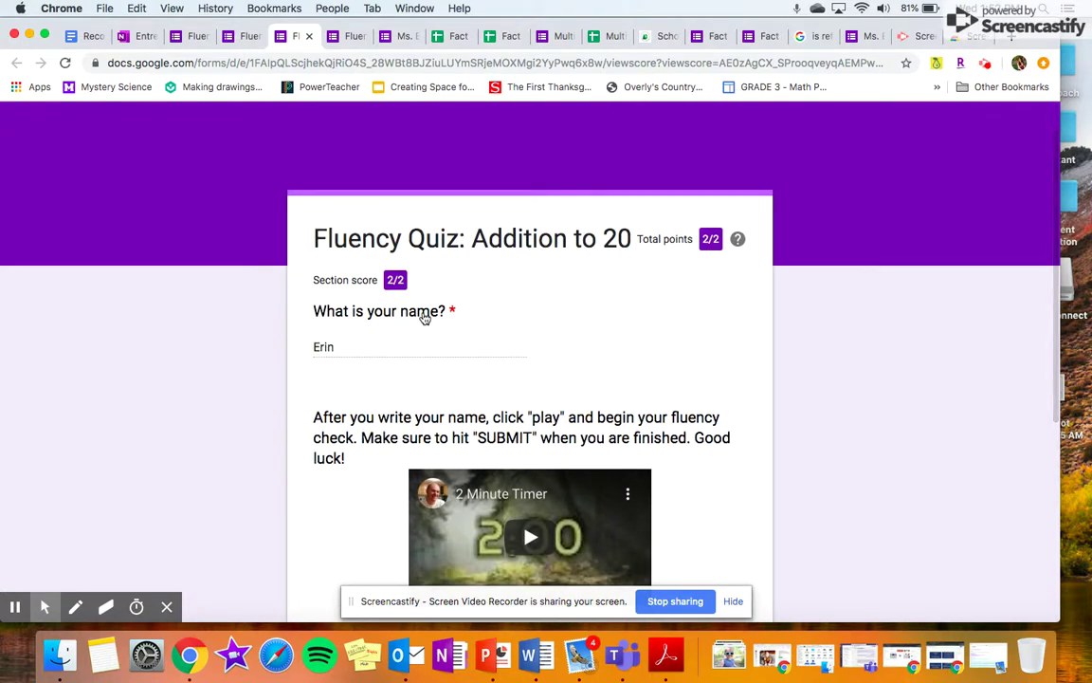